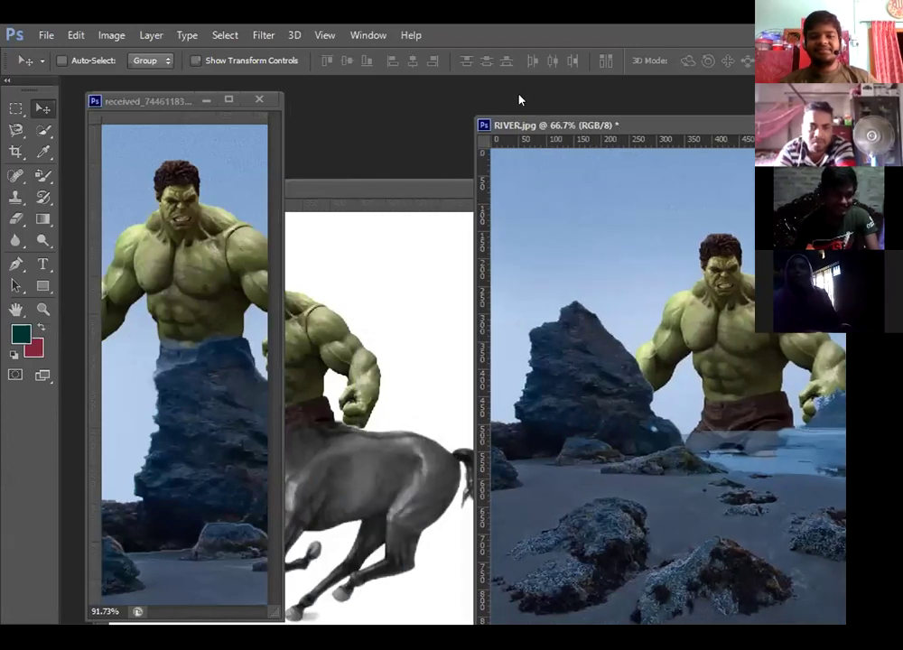
# - Examine the blend between the Hulk's waist and the rock in the enlarged received_744611839640911.psd composite
pyautogui.moveTo(618, 126); pyautogui.dragTo(560, 95)
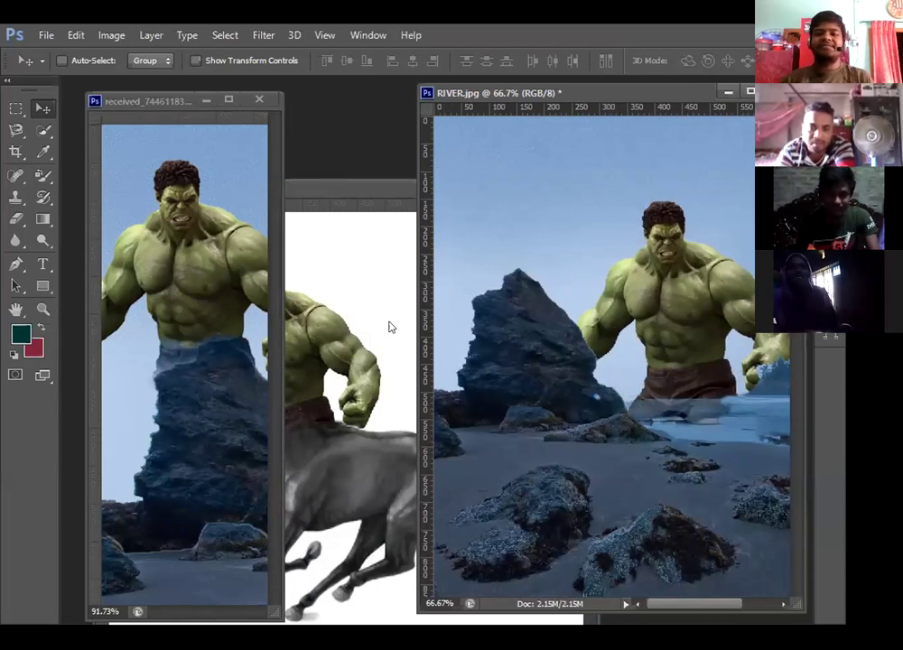
pyautogui.click(229, 99)
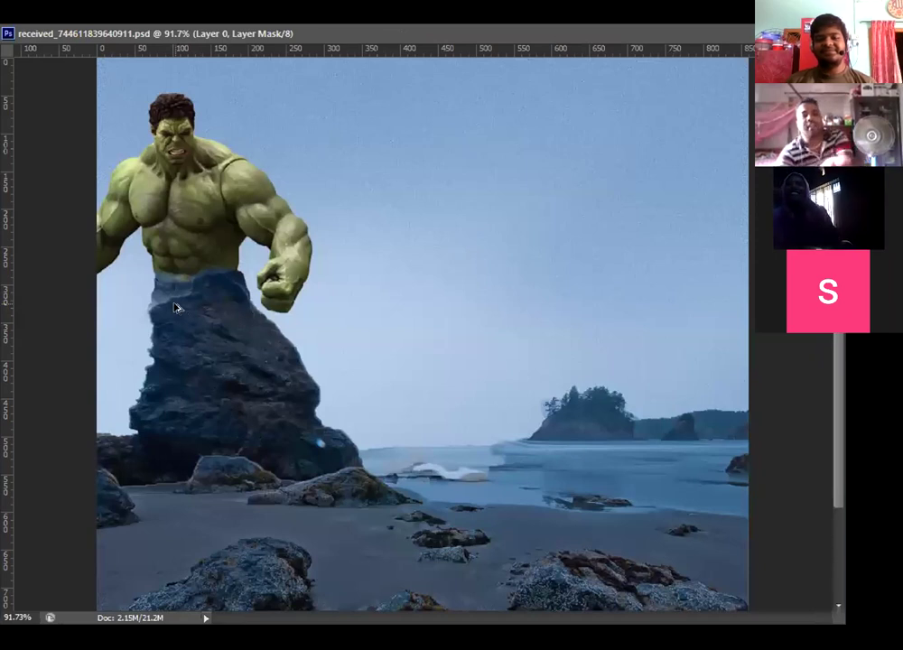
pyautogui.scroll(7, 177, 307)
pyautogui.scroll(4, 287, 355)
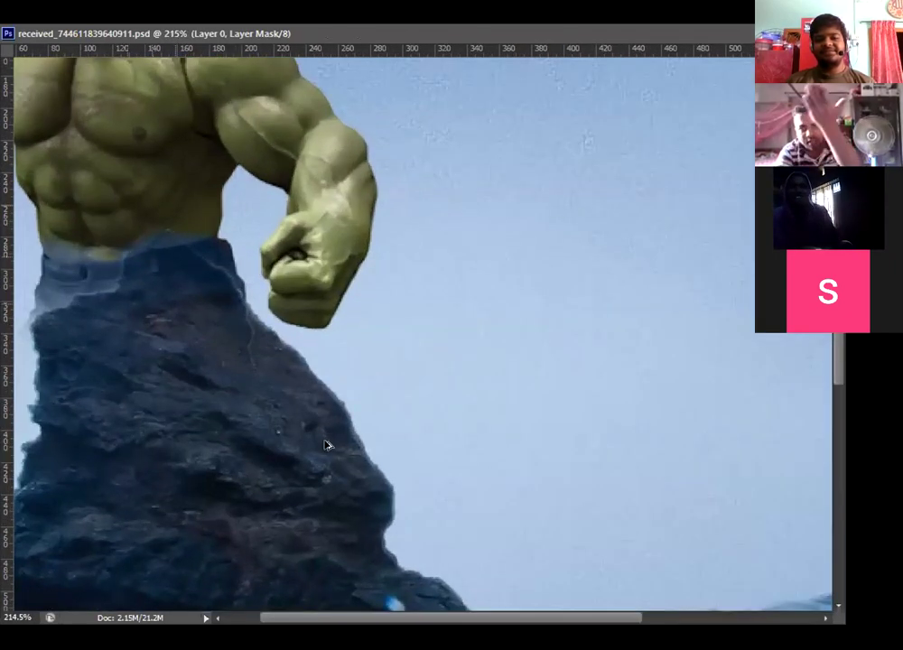
pyautogui.scroll(-3, 294, 377)
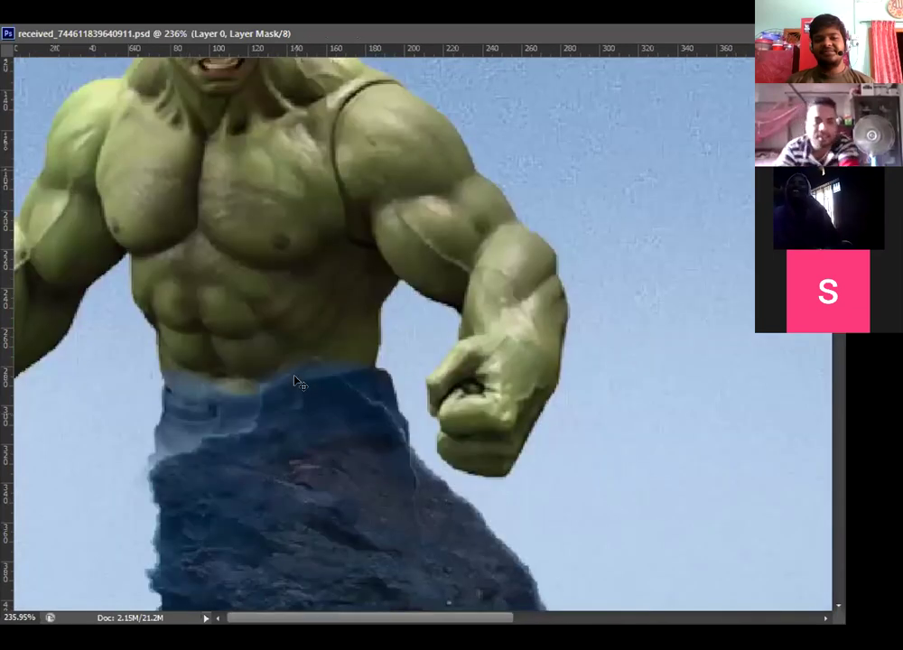
pyautogui.scroll(-2, 294, 379)
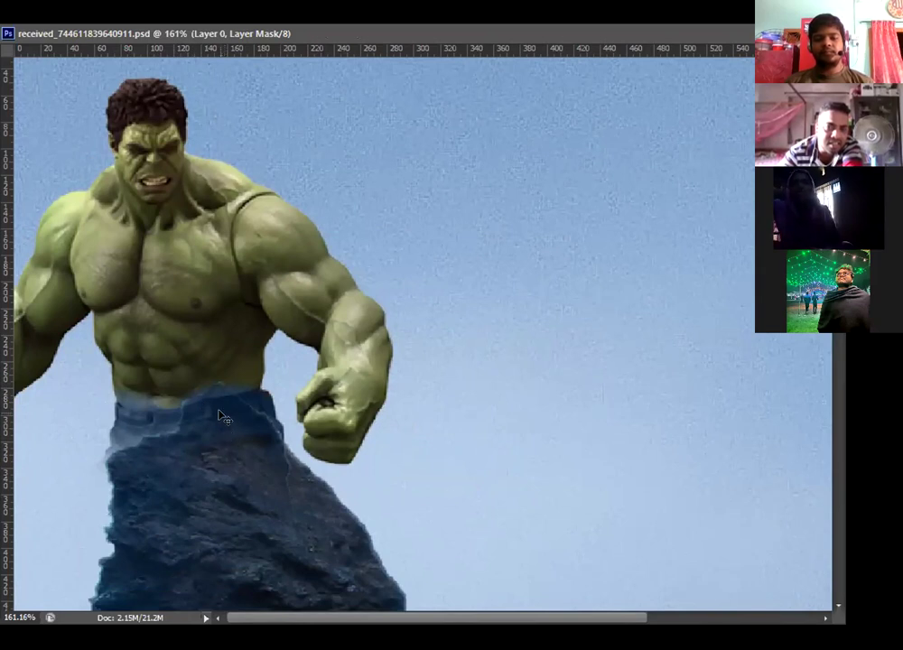
pyautogui.scroll(-1, 219, 408)
pyautogui.scroll(-2, 219, 408)
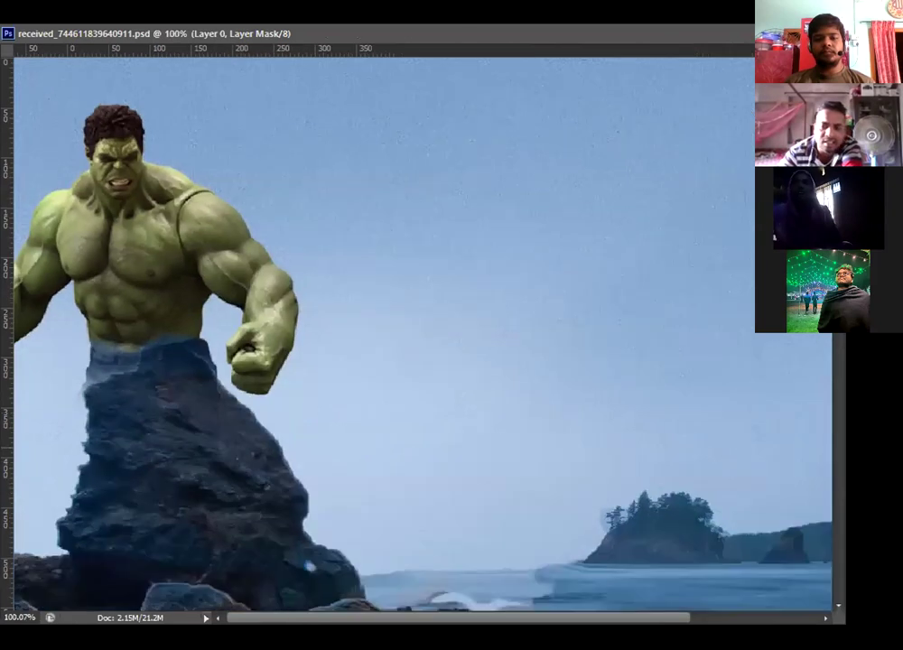
pyautogui.scroll(-4, 542, 181)
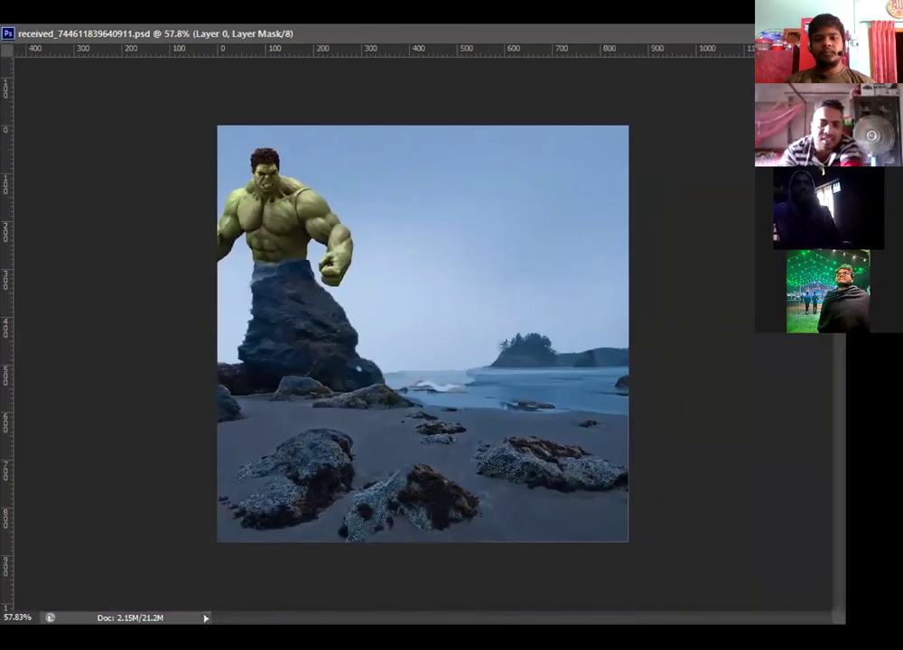
pyautogui.press('super+Down')
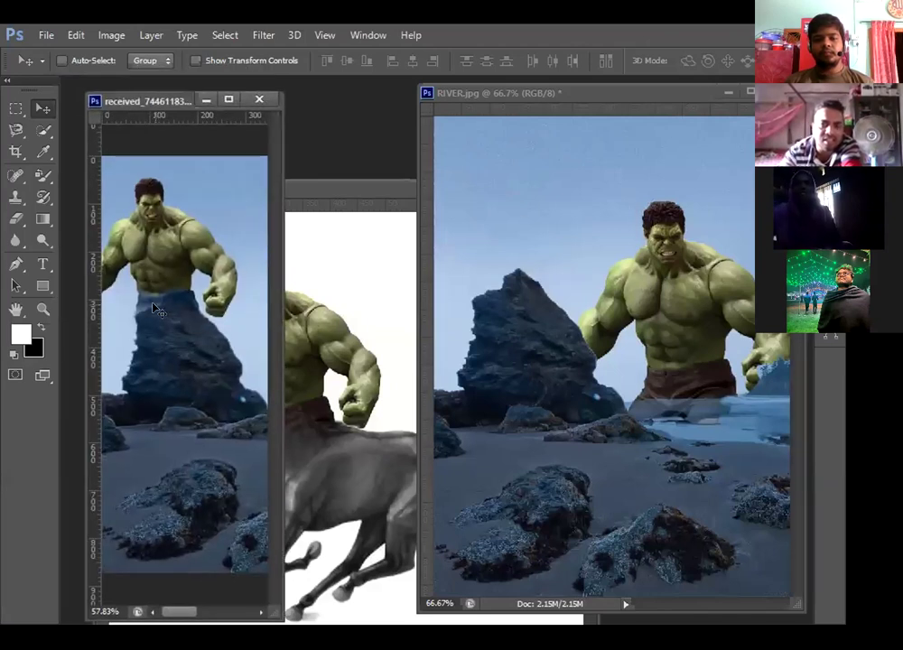
# - Inspect the rock edges, shoreline and waist transition of the PSD composite again in a full-screen view
pyautogui.click(229, 99)
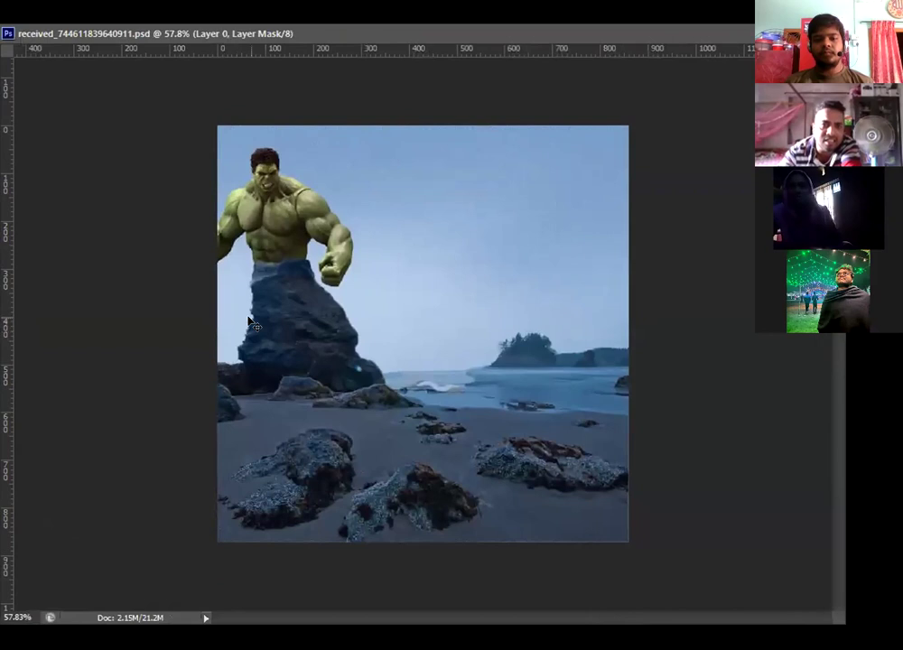
pyautogui.scroll(4, 250, 323)
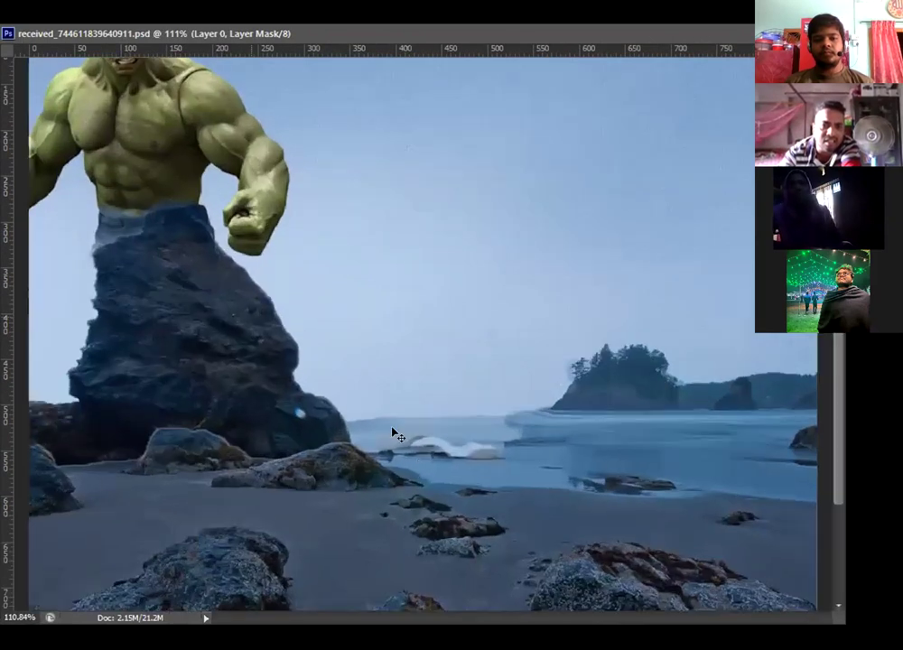
pyautogui.scroll(3, 131, 363)
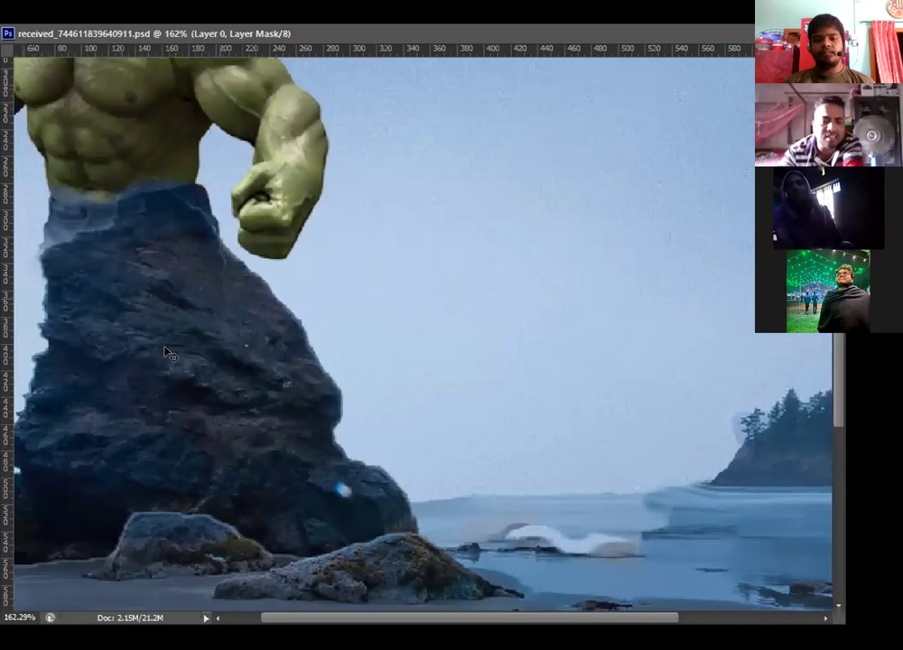
pyautogui.scroll(3, 167, 353)
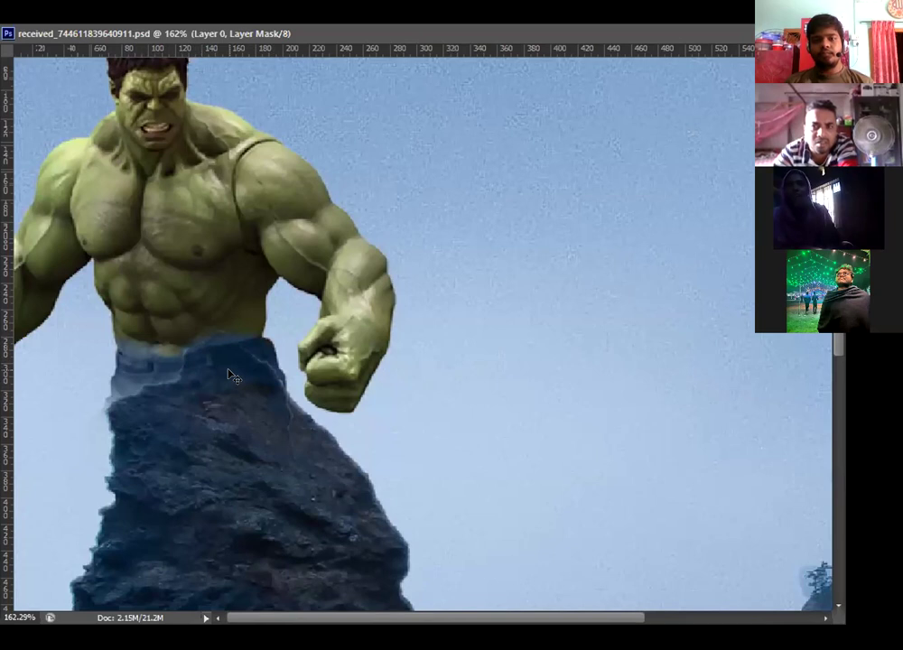
pyautogui.press('f')
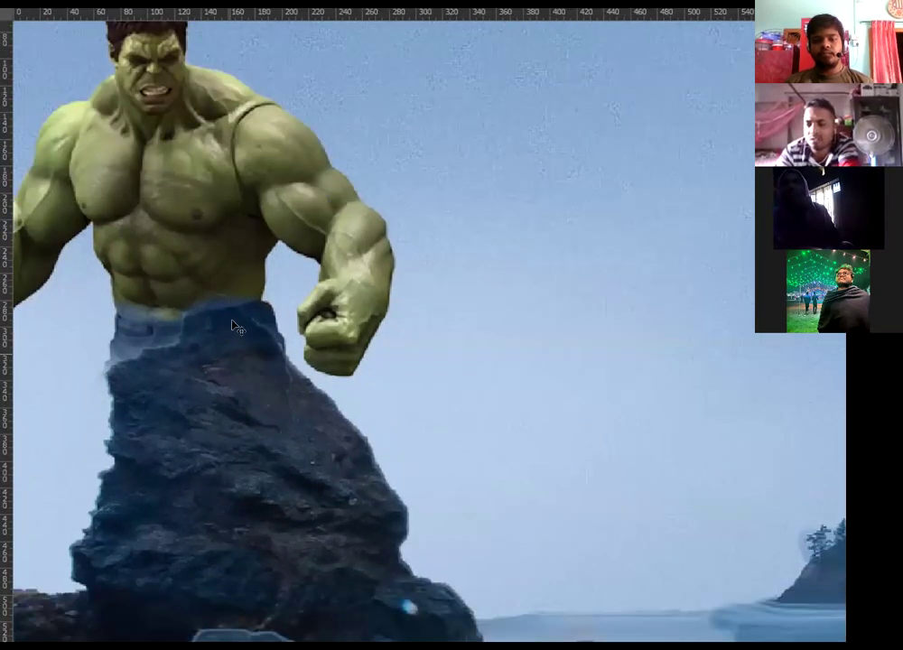
pyautogui.hotkey('ctrl', 'Tab')
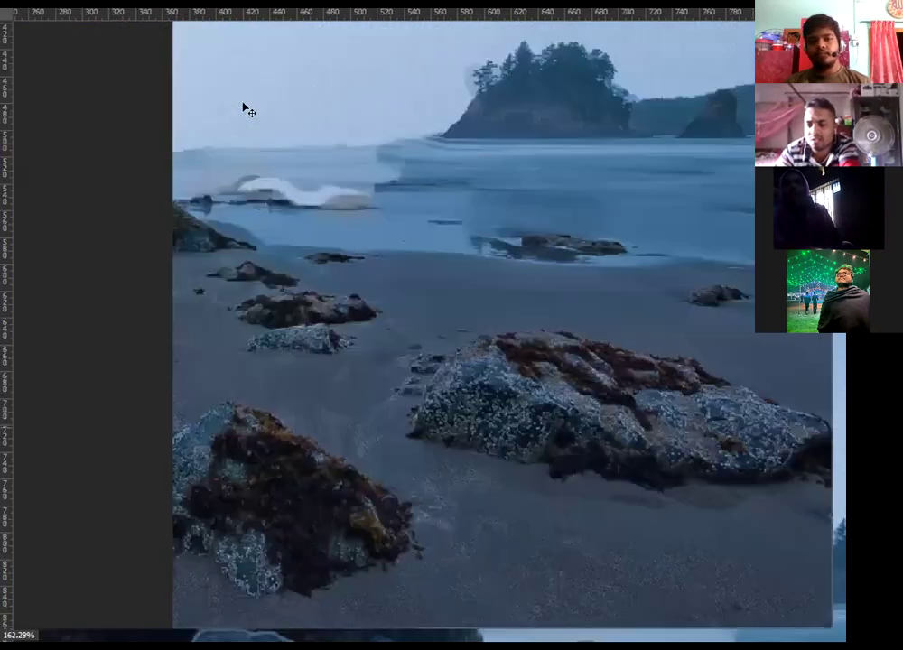
pyautogui.hotkey('ctrl', 'Tab')
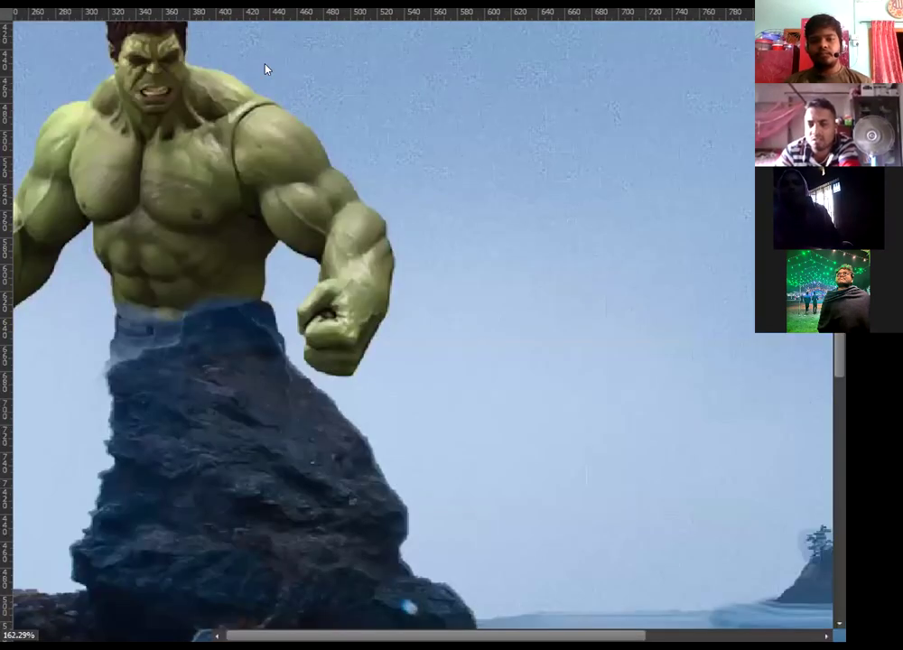
# - Fit the composite to the screen and display the tools and the Layers panel beside it
pyautogui.hotkey('ctrl', '0')
pyautogui.press('Tab')
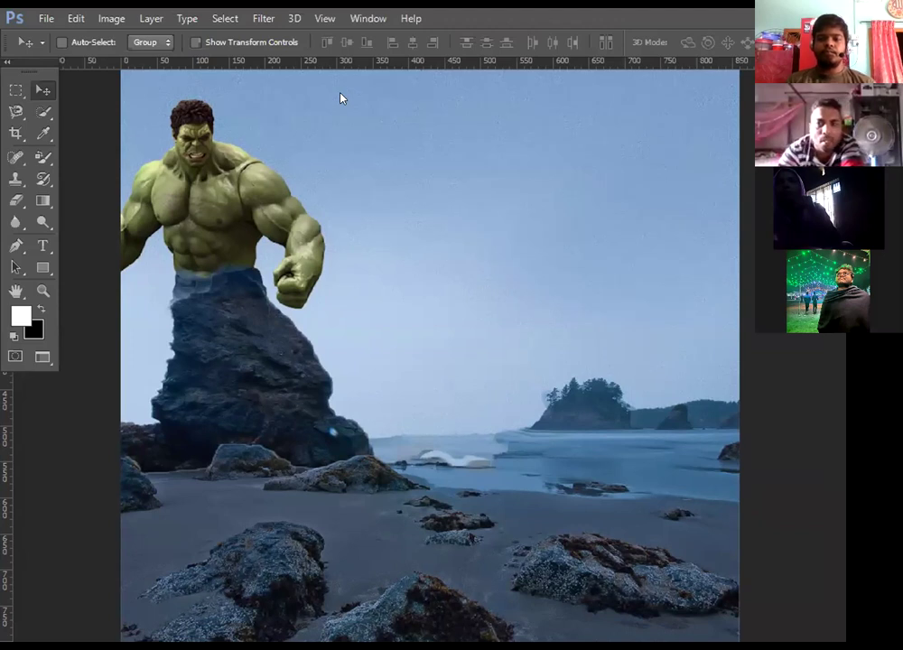
pyautogui.hotkey('alt', 'w')
pyautogui.click(433, 319)
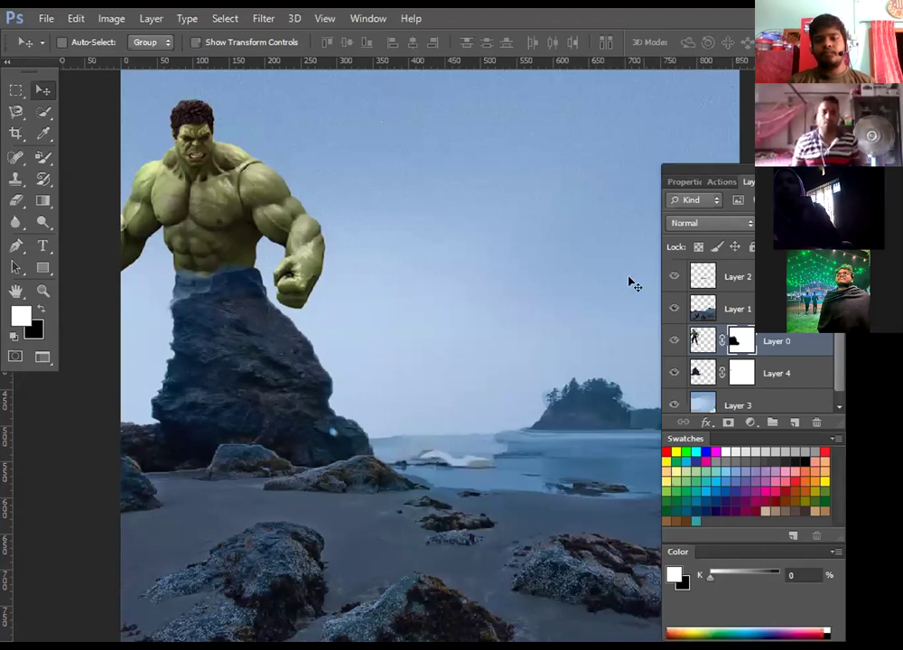
pyautogui.moveTo(692, 168); pyautogui.dragTo(621, 75)
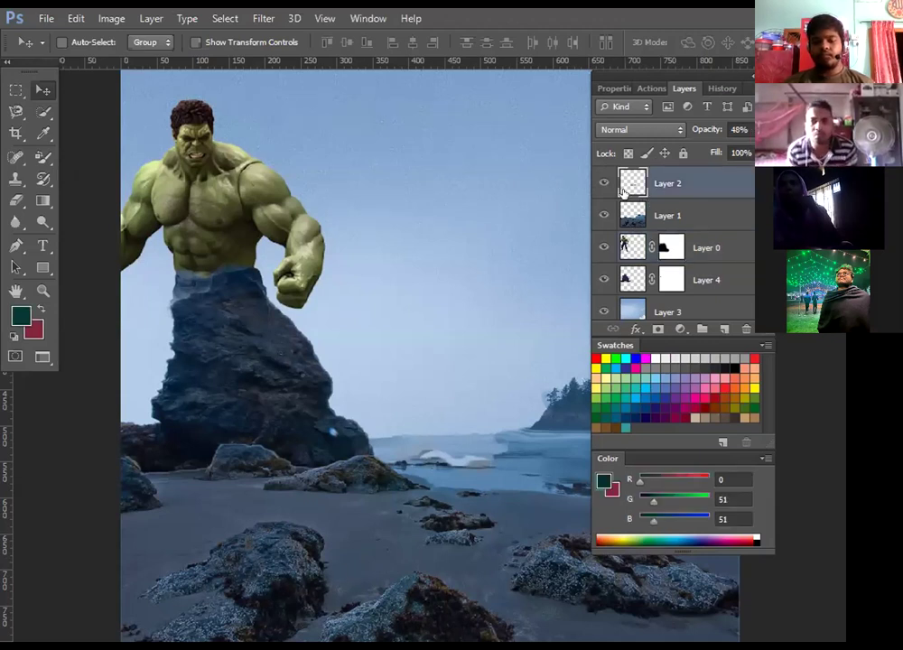
# - Toggle Layer 2's visibility to compare the shoreline beside the rock with and without its sea patch
pyautogui.click(604, 185)
pyautogui.click(604, 185)
pyautogui.click(604, 185)
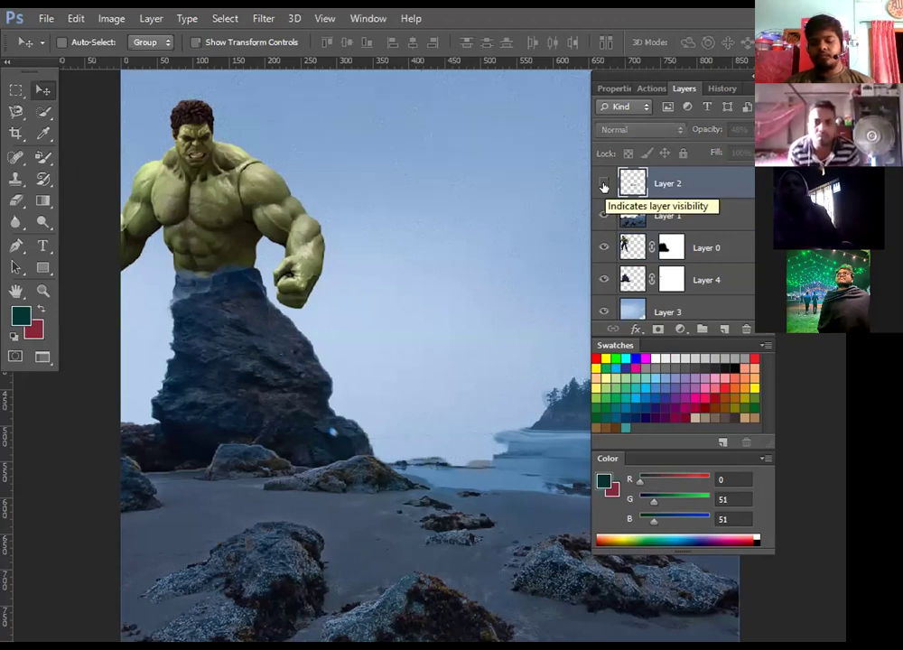
pyautogui.click(604, 185)
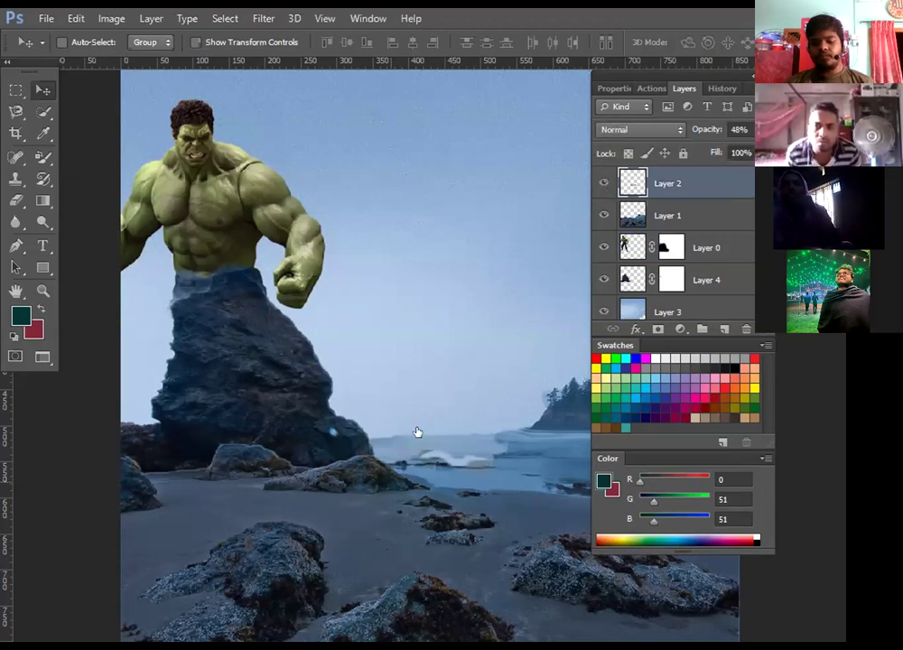
# - Shift the sea patch on Layer 2 slightly along the shoreline beside the rock
pyautogui.moveTo(409, 421); pyautogui.dragTo(432, 447)
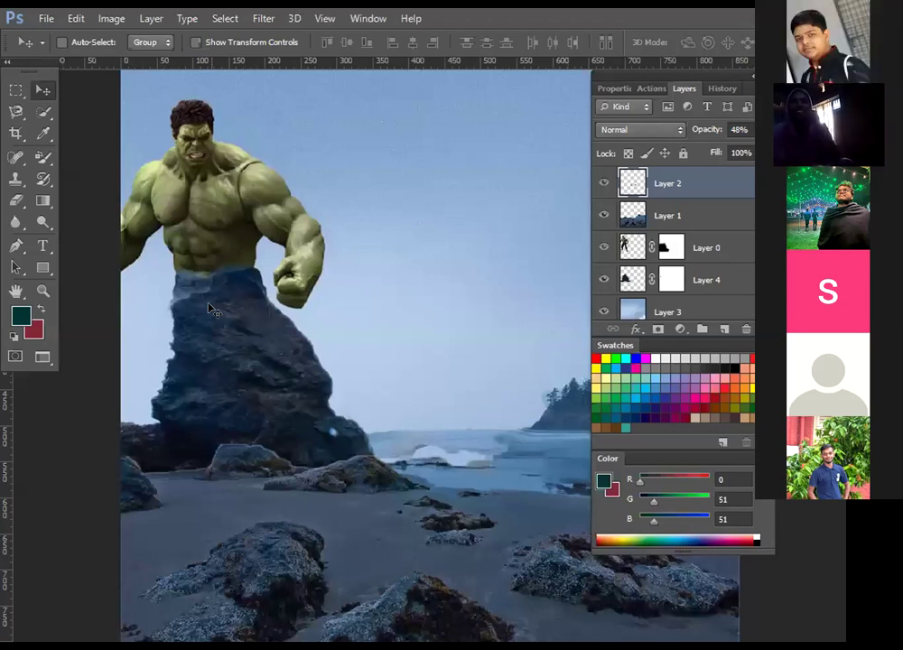
pyautogui.scroll(2, 209, 309)
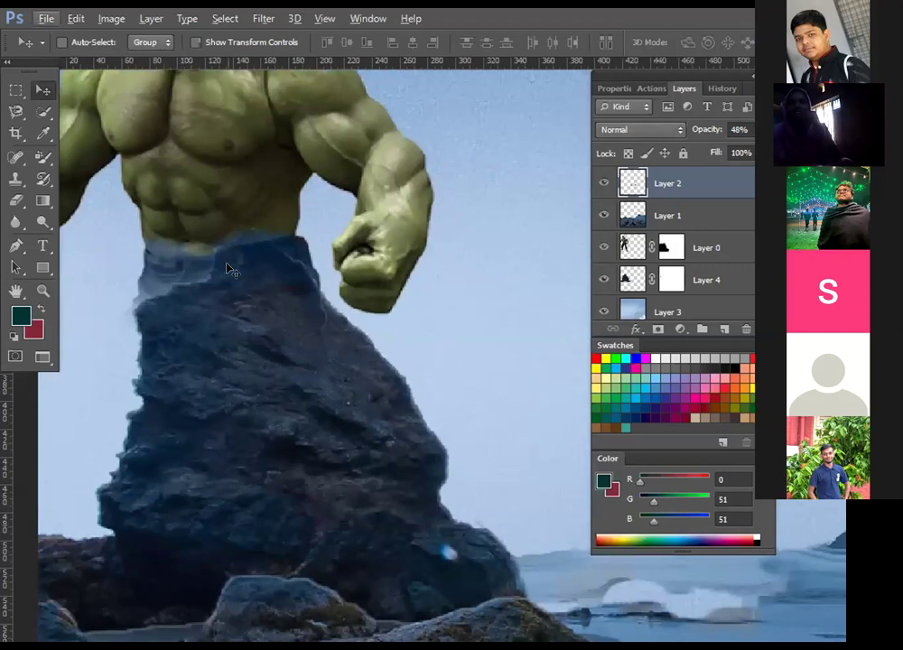
pyautogui.scroll(-2, 227, 269)
pyautogui.scroll(-2, 227, 269)
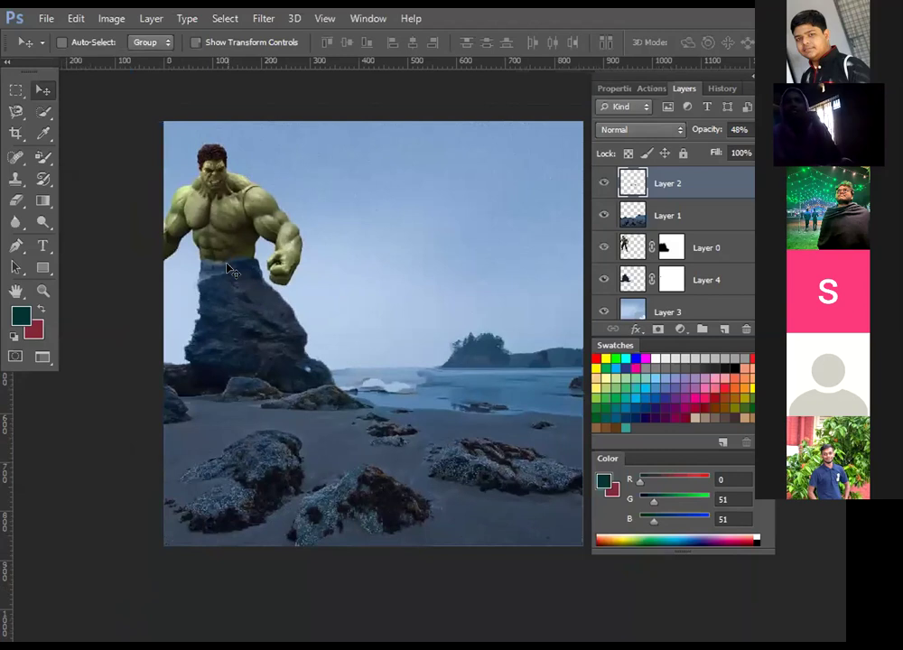
# - Compare the composite with and without the Layer 1 beach, and hide the Layer 3 sky
pyautogui.click(603, 217)
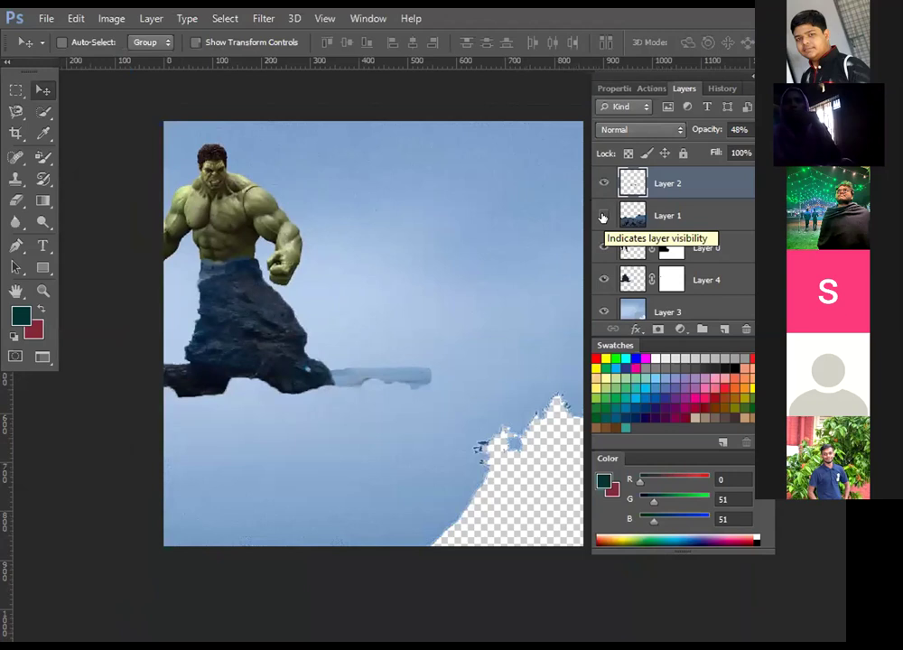
pyautogui.click(603, 217)
pyautogui.click(603, 217)
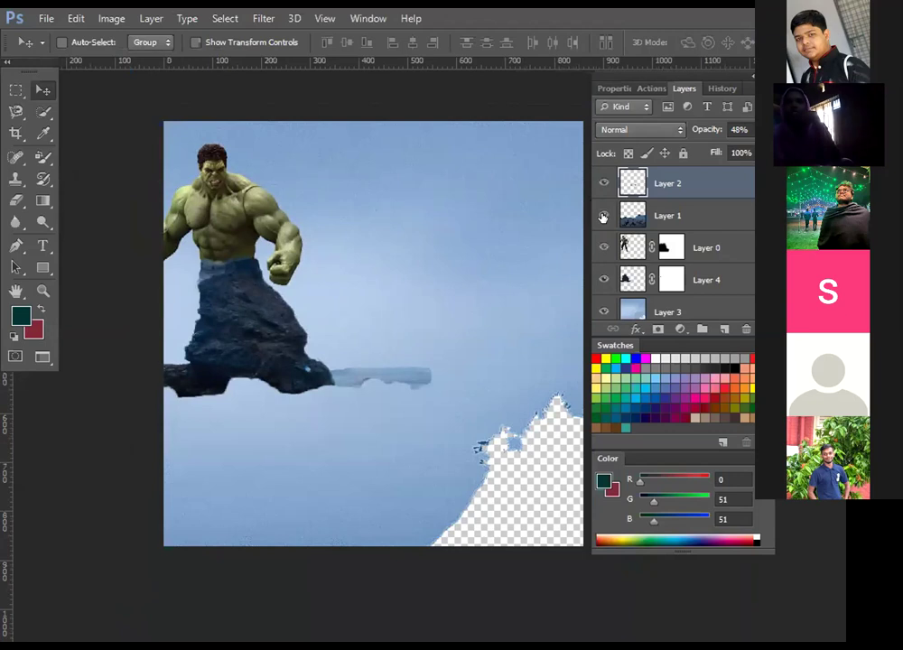
pyautogui.click(603, 217)
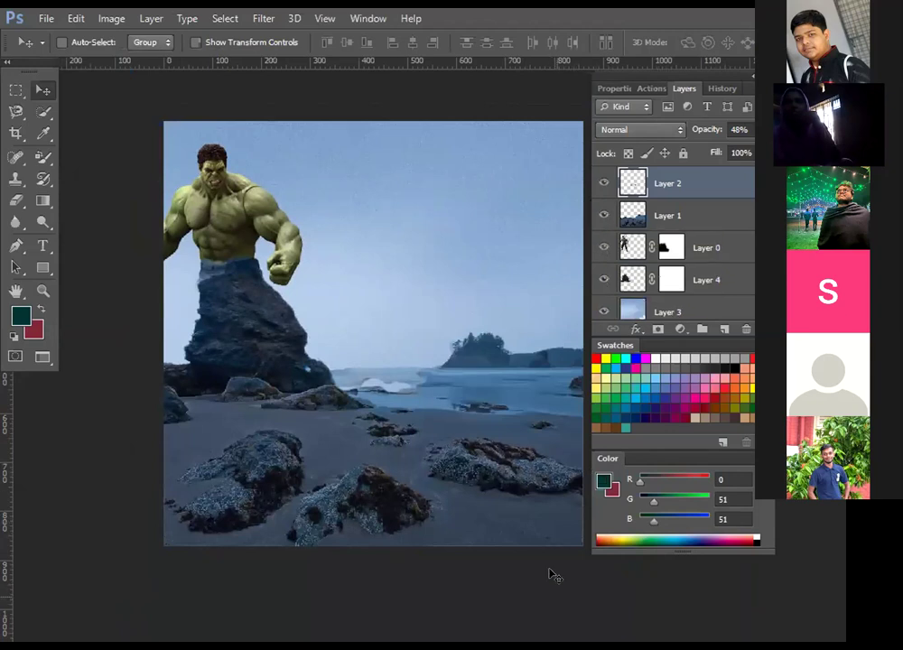
pyautogui.hotkey('ctrl', 'v')
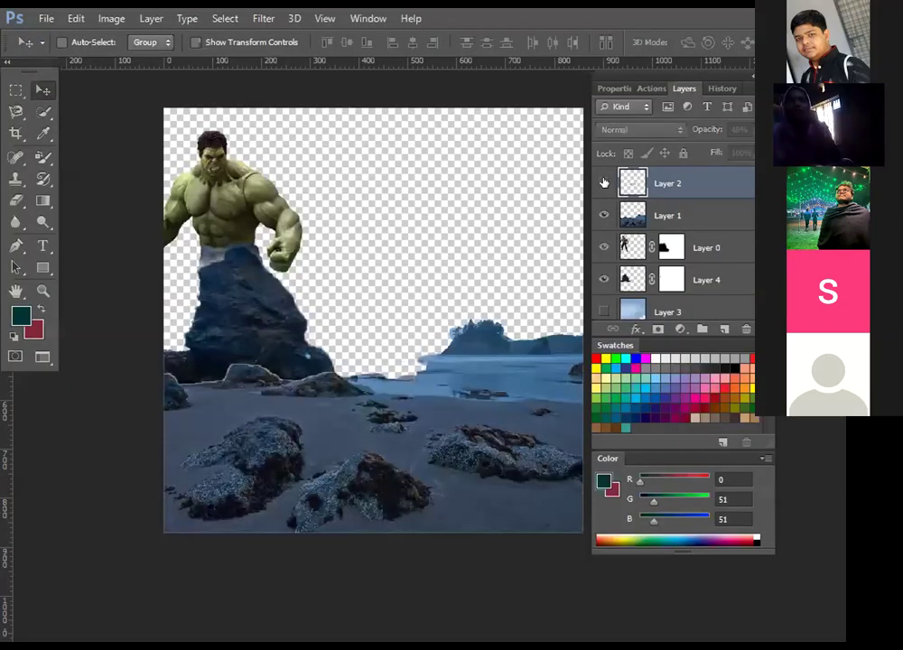
# - Cycle the composite through the screen modes and bring the Hulk-horse image 6051780517087.jpg to the front
pyautogui.press('f')
pyautogui.press('f')
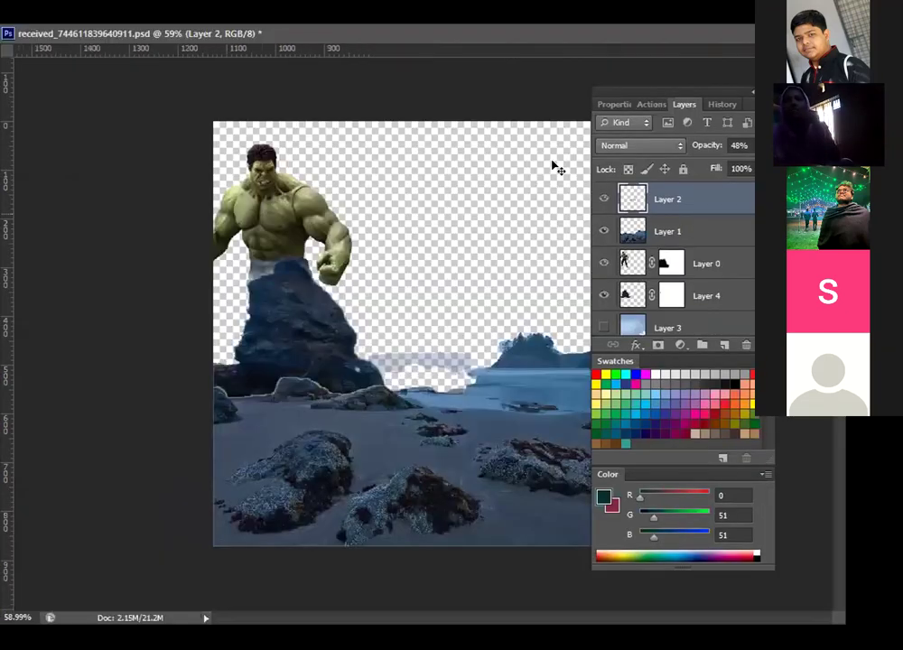
pyautogui.press('f')
pyautogui.press('f')
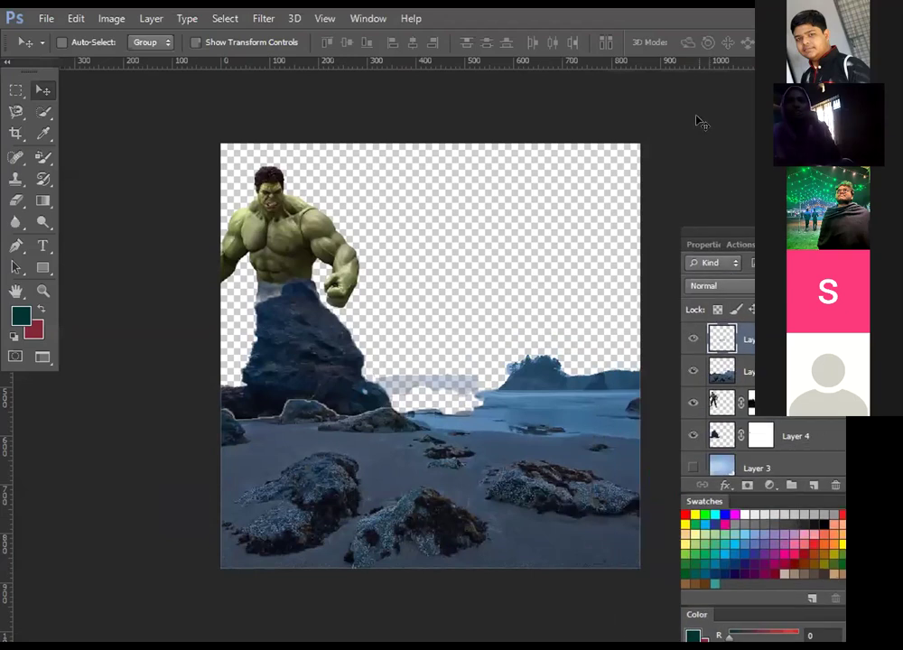
pyautogui.press('f')
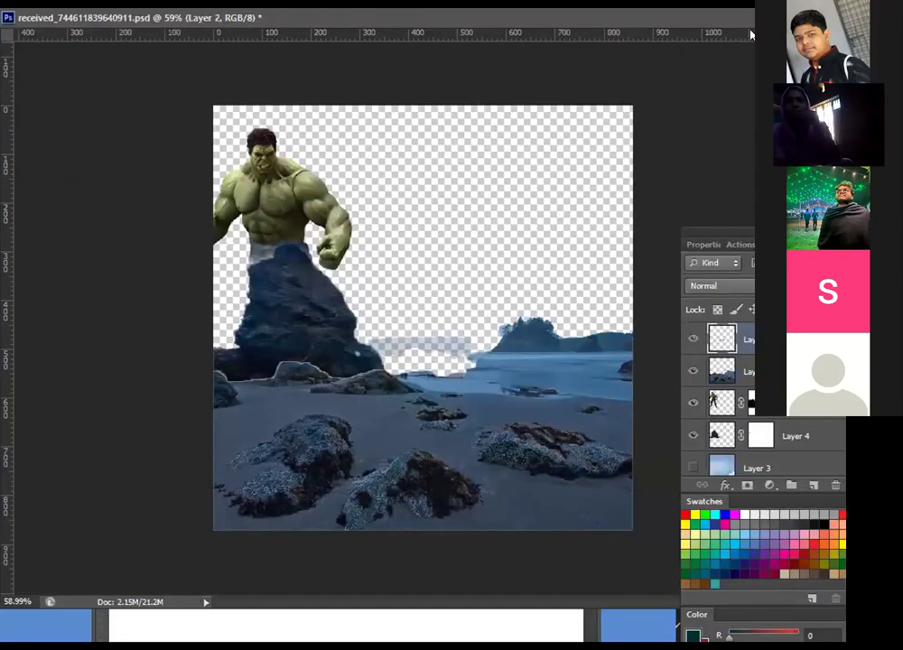
pyautogui.moveTo(721, 32); pyautogui.dragTo(552, 36)
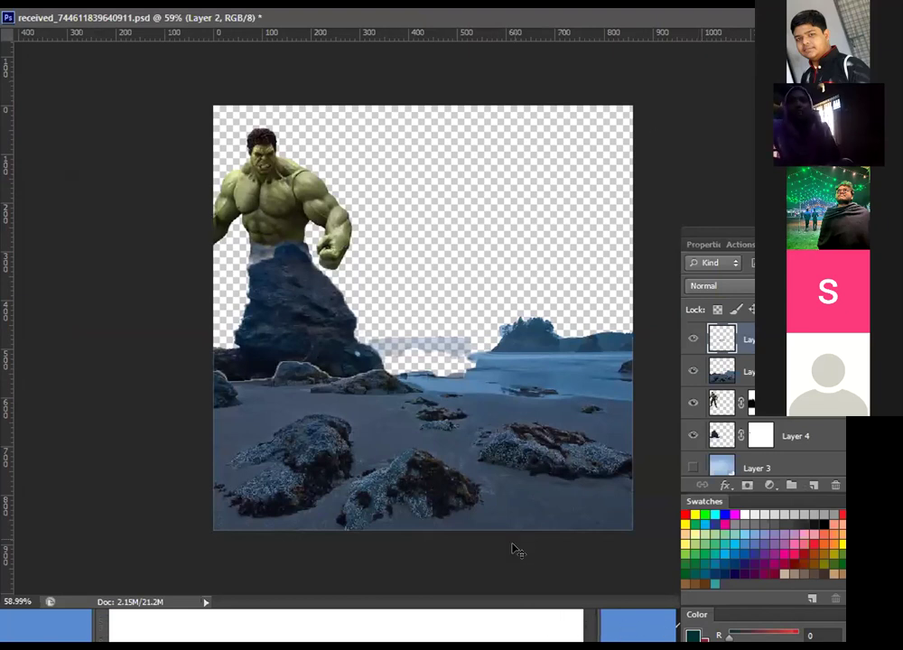
pyautogui.press('f')
pyautogui.press('f')
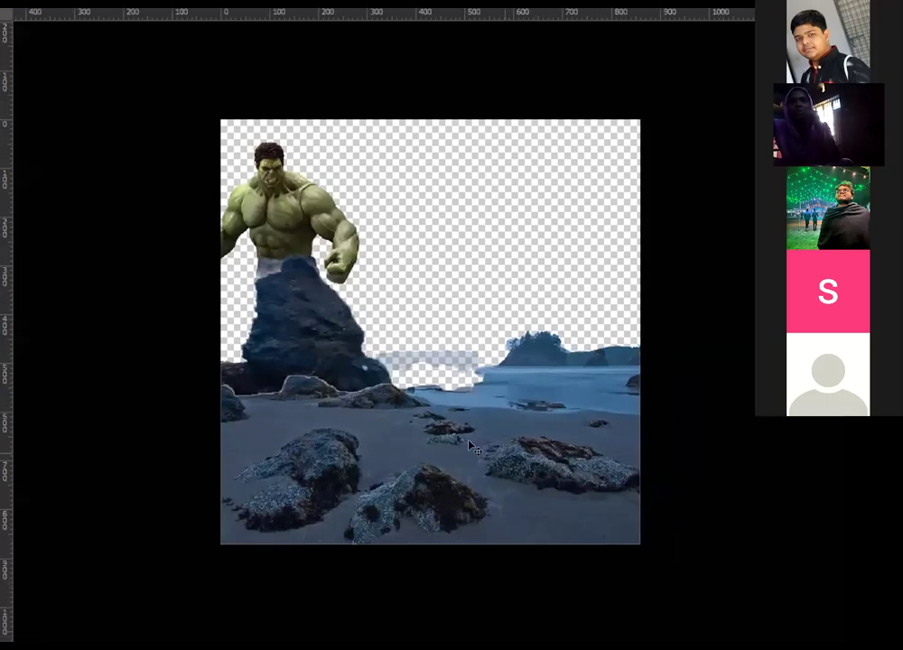
pyautogui.press('f')
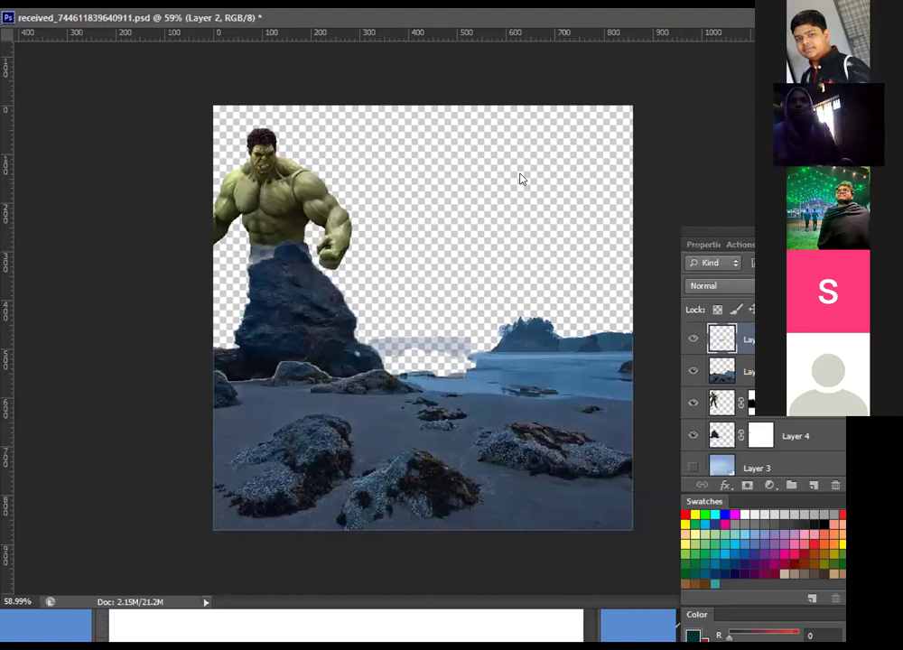
pyautogui.hotkey('ctrl', 'Tab')
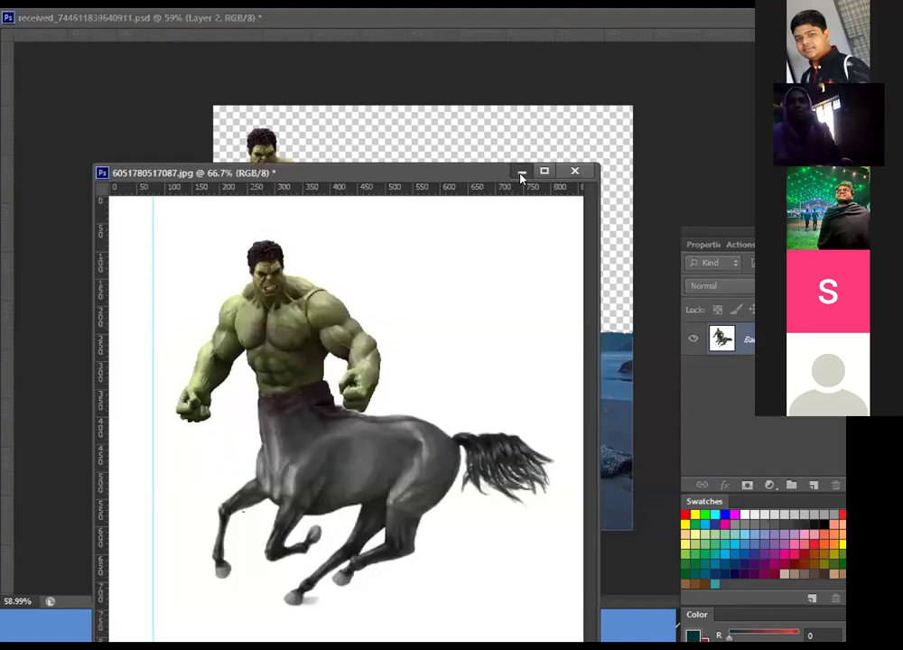
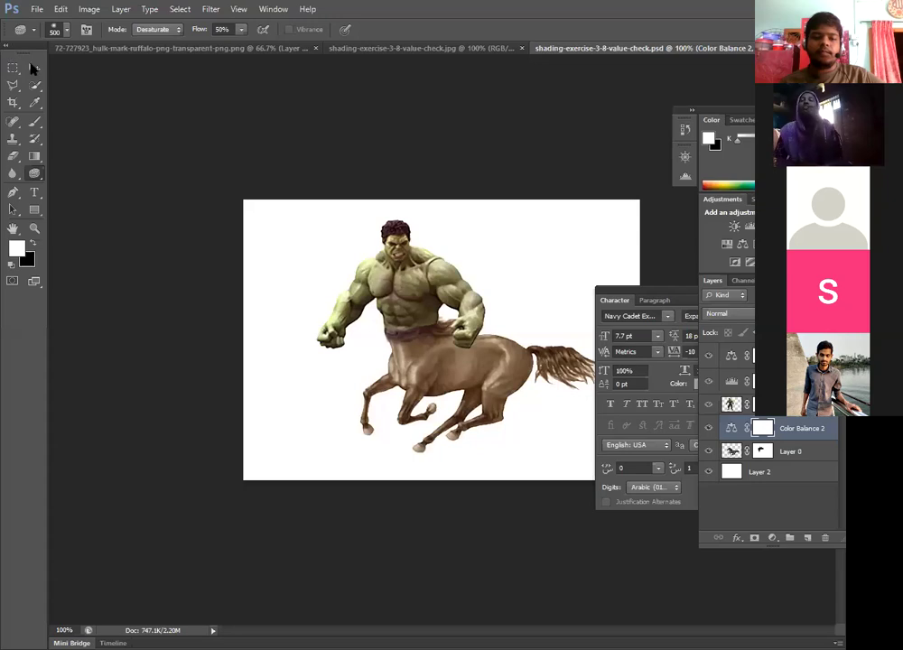
# - Delete the Color Balance 2 adjustment layer above the horse's Layer 0
pyautogui.press('v')
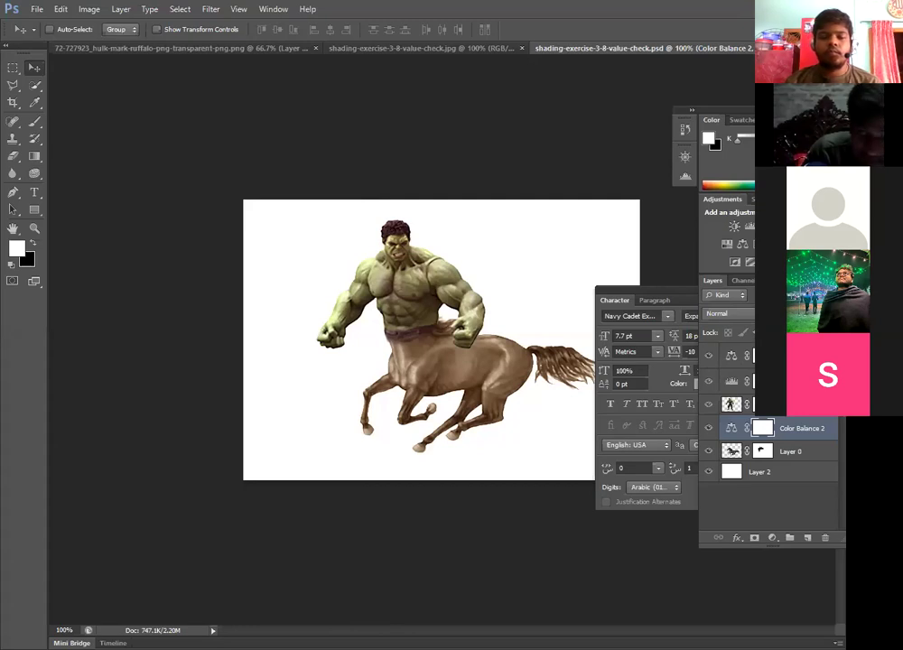
pyautogui.hotkey('ctrl', 'shift', 's')
pyautogui.press('Escape')
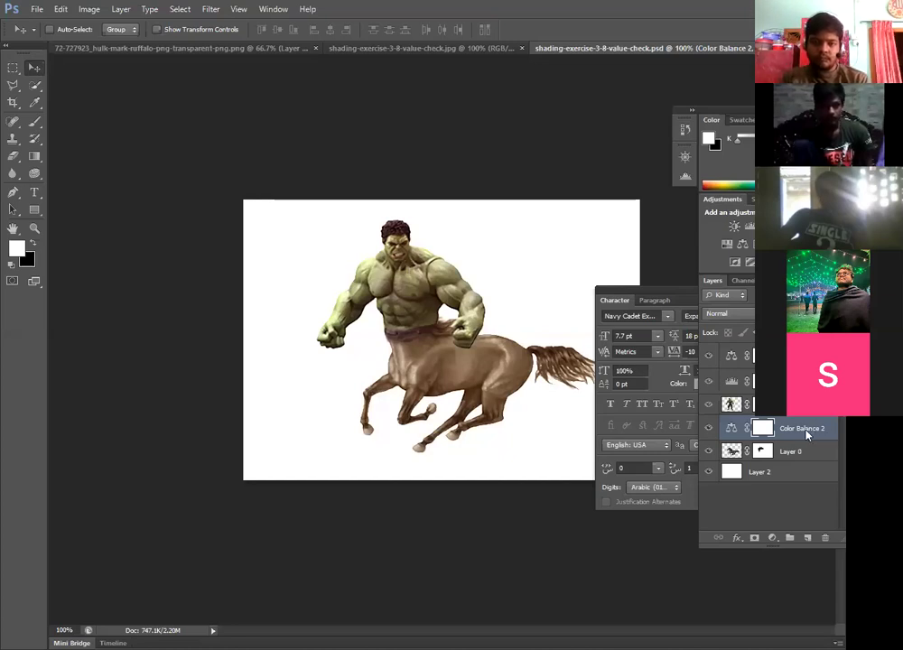
pyautogui.moveTo(808, 430); pyautogui.dragTo(689, 351)
pyautogui.press('Delete')
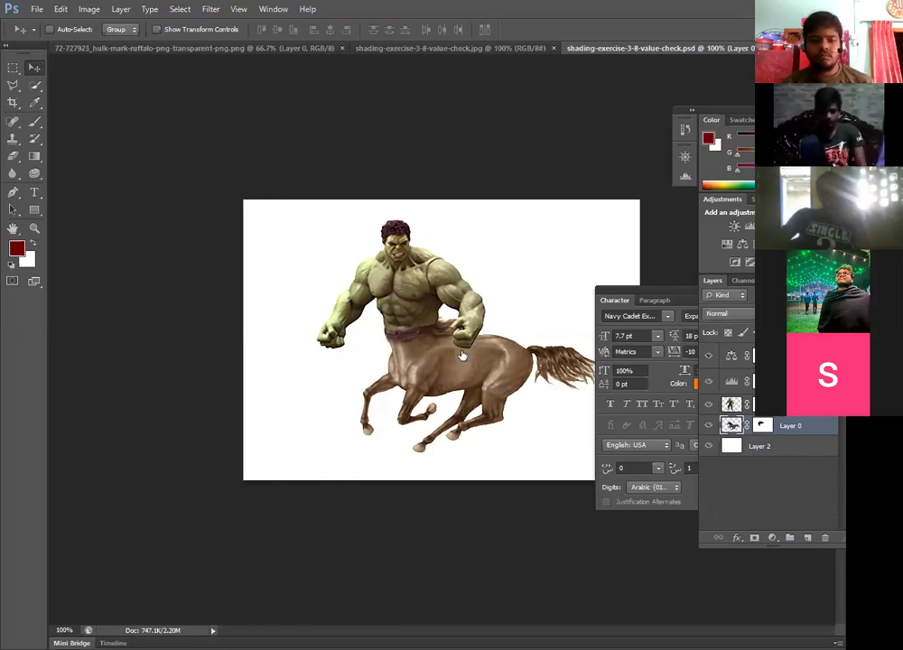
pyautogui.hotkey('ctrl', 'shift', 'u')
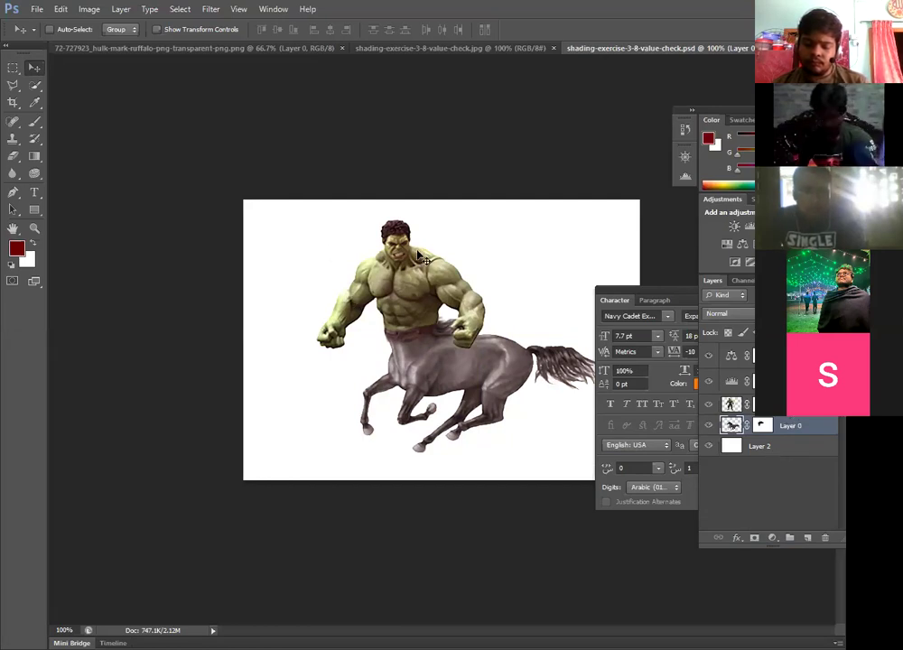
# - Add a Color Balance adjustment layer named Color Balance 2 at the top of the layer stack
pyautogui.click(750, 496)
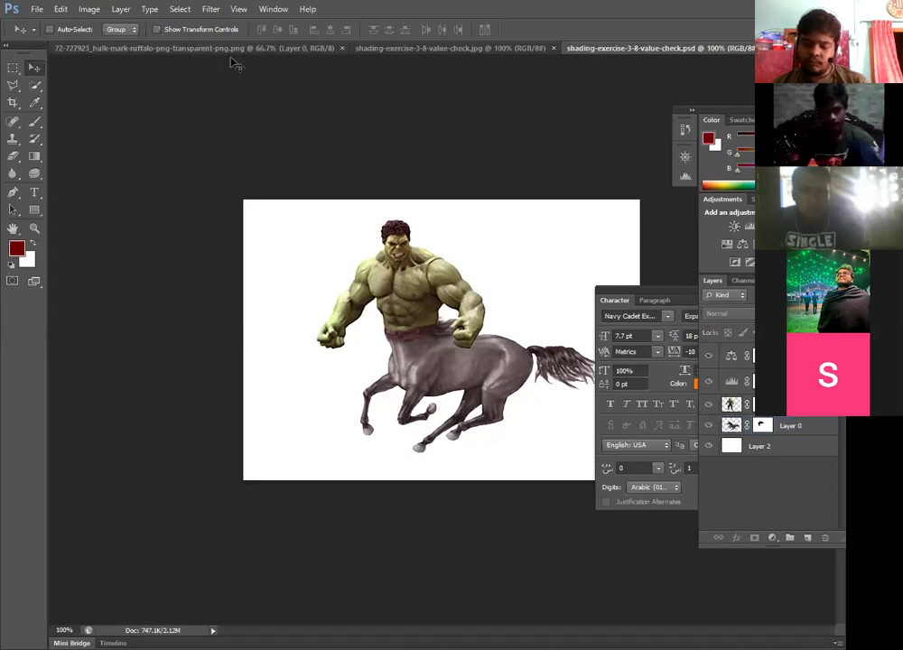
pyautogui.click(125, 11)
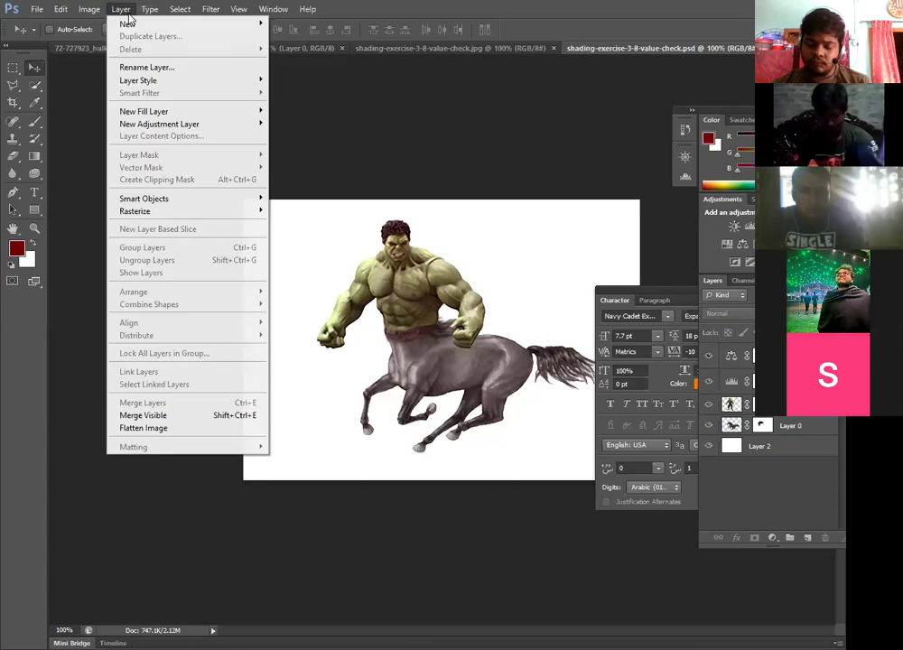
pyautogui.moveTo(191, 124)
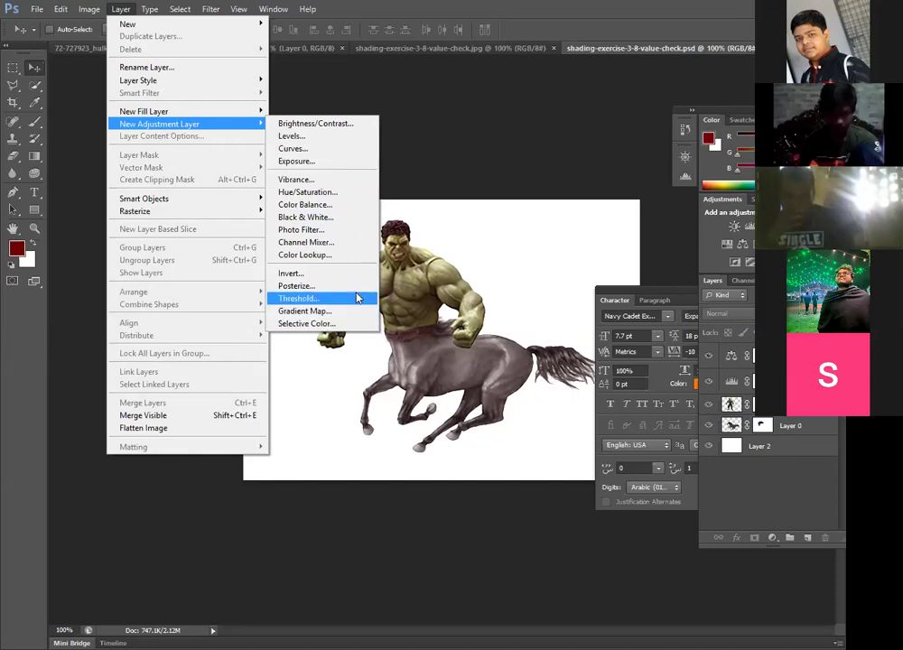
pyautogui.click(334, 206)
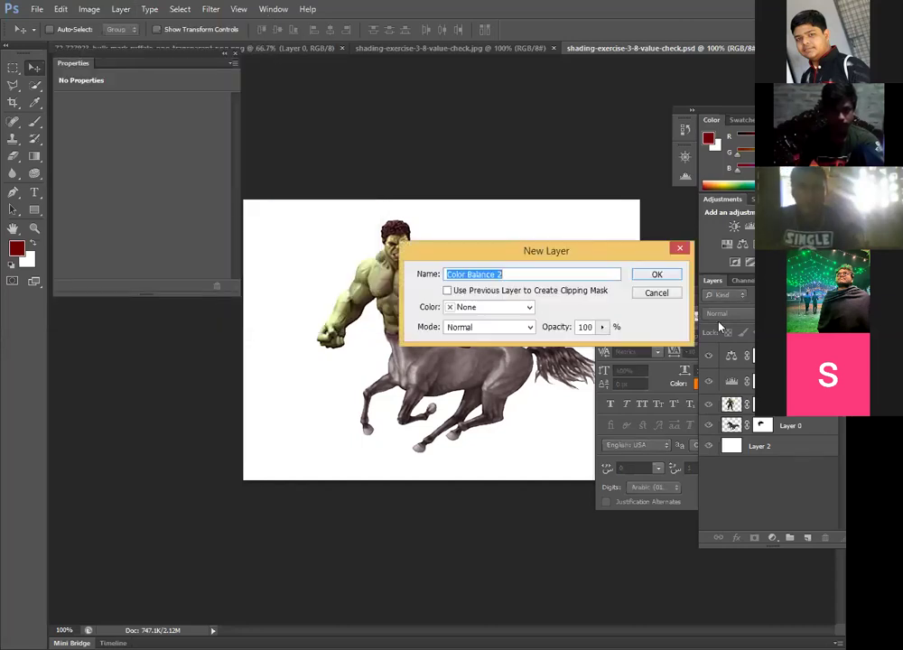
pyautogui.click(513, 273)
pyautogui.moveTo(513, 273); pyautogui.dragTo(409, 267)
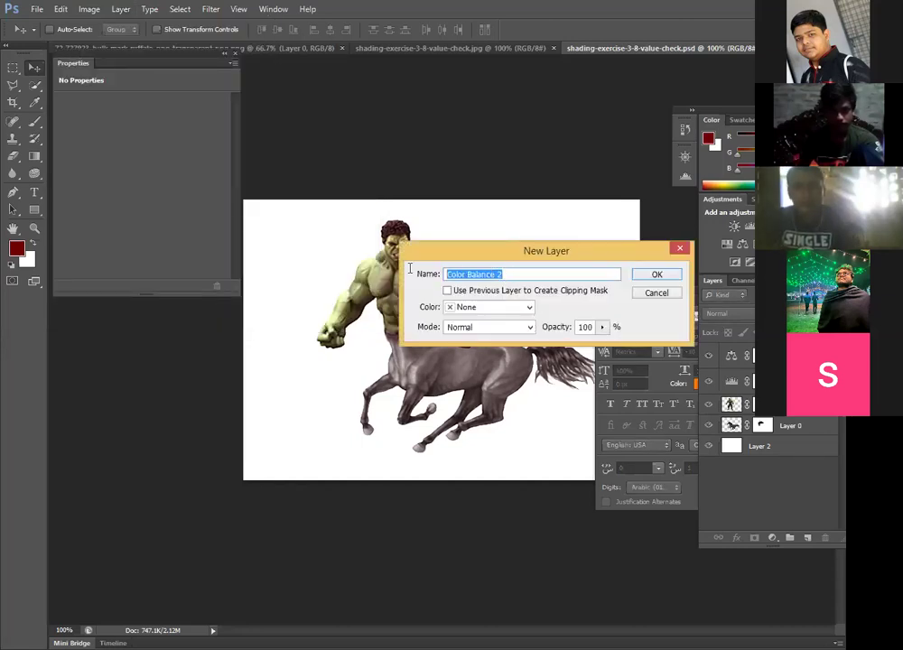
pyautogui.click(675, 277)
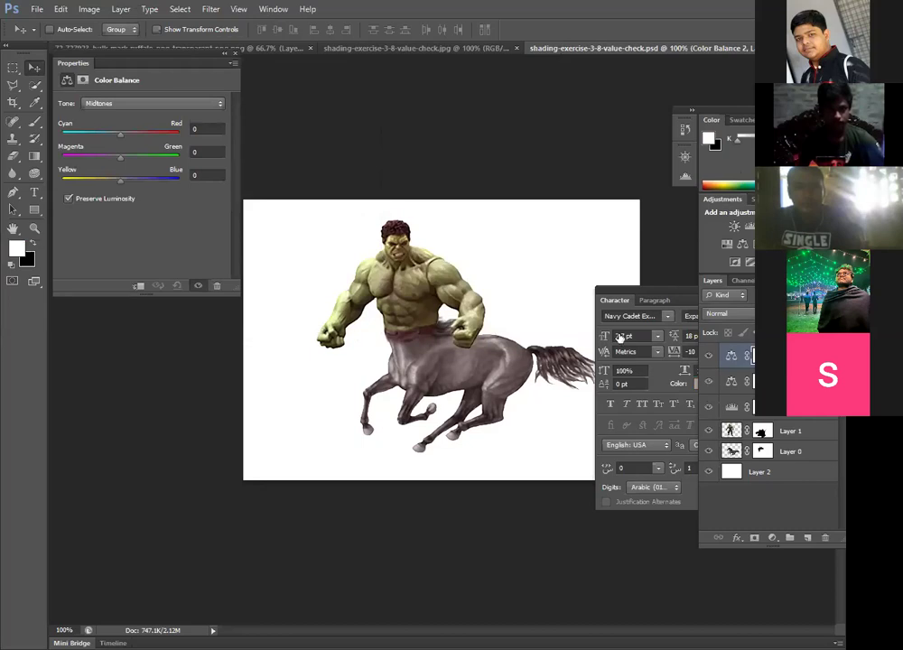
pyautogui.click(731, 358)
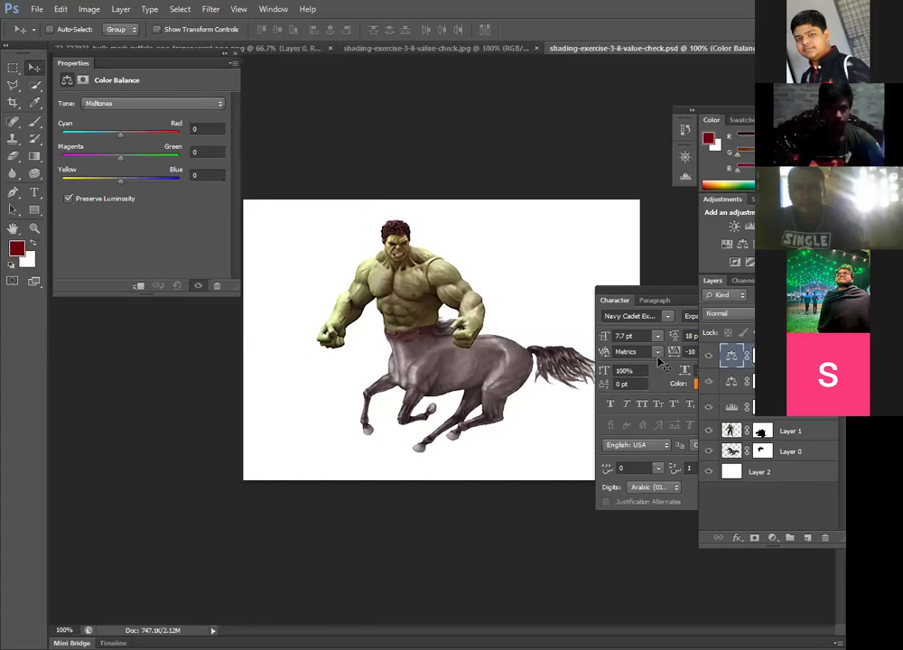
# - Try Color Balance 2 with the midtones Magenta–Green value at +60 and delete that adjustment layer
pyautogui.moveTo(134, 57); pyautogui.dragTo(204, 127)
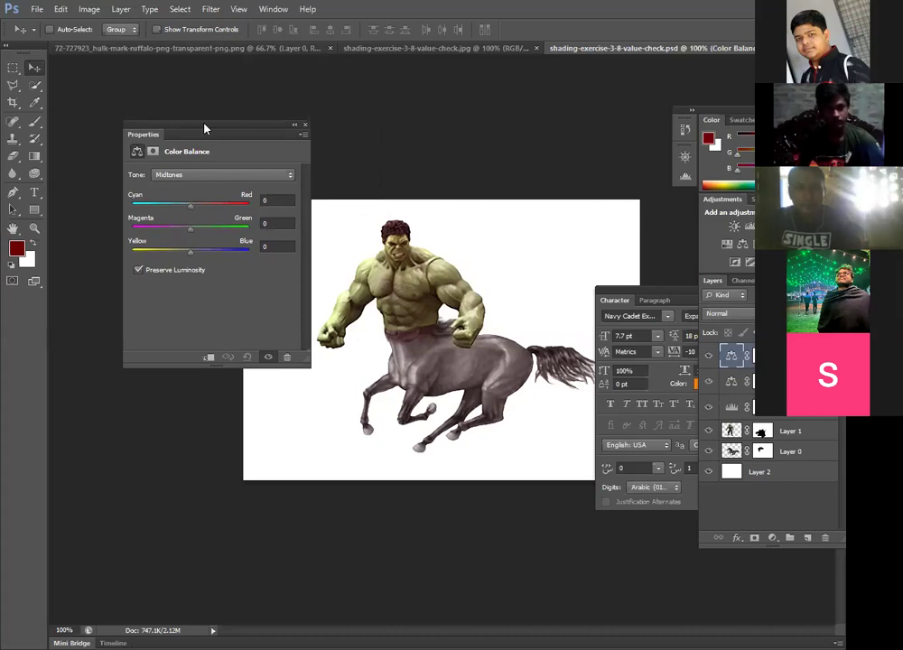
pyautogui.moveTo(188, 228); pyautogui.dragTo(225, 233)
pyautogui.click(206, 227)
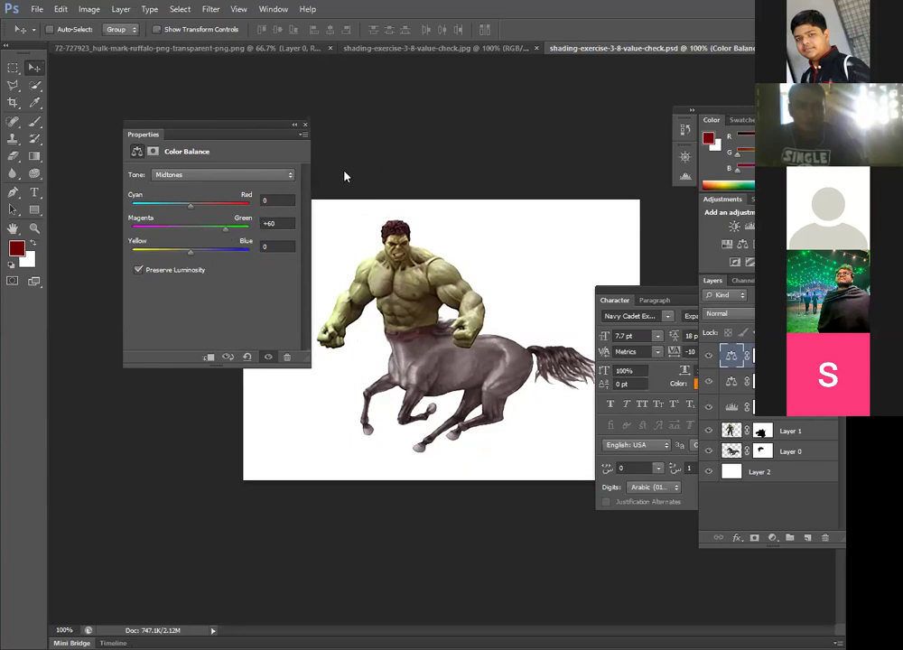
pyautogui.click(825, 539)
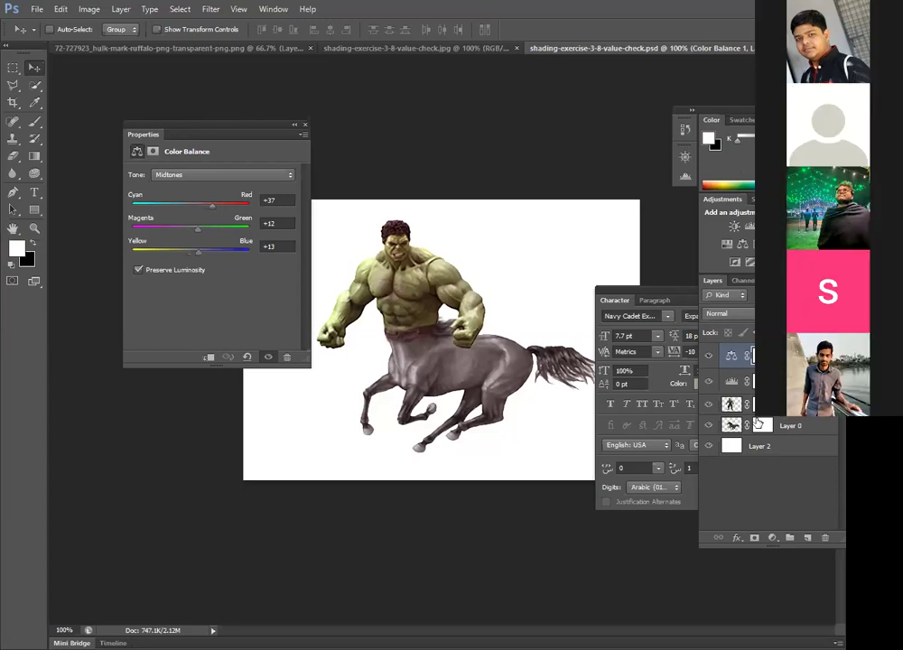
pyautogui.click(306, 125)
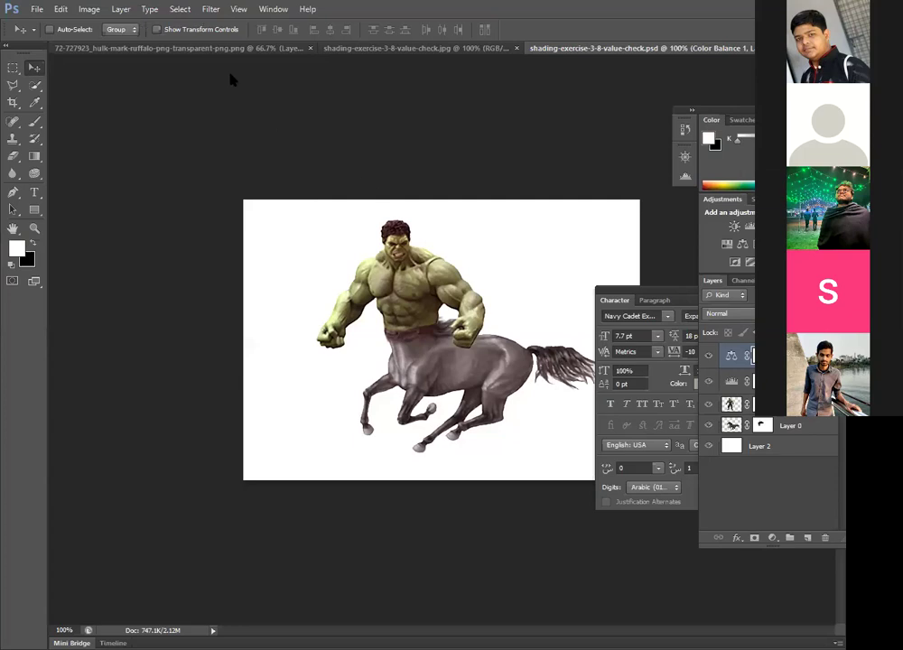
# - Add another Color Balance adjustment layer above Color Balance 1 with the default name and settings, and delete it
pyautogui.click(120, 10)
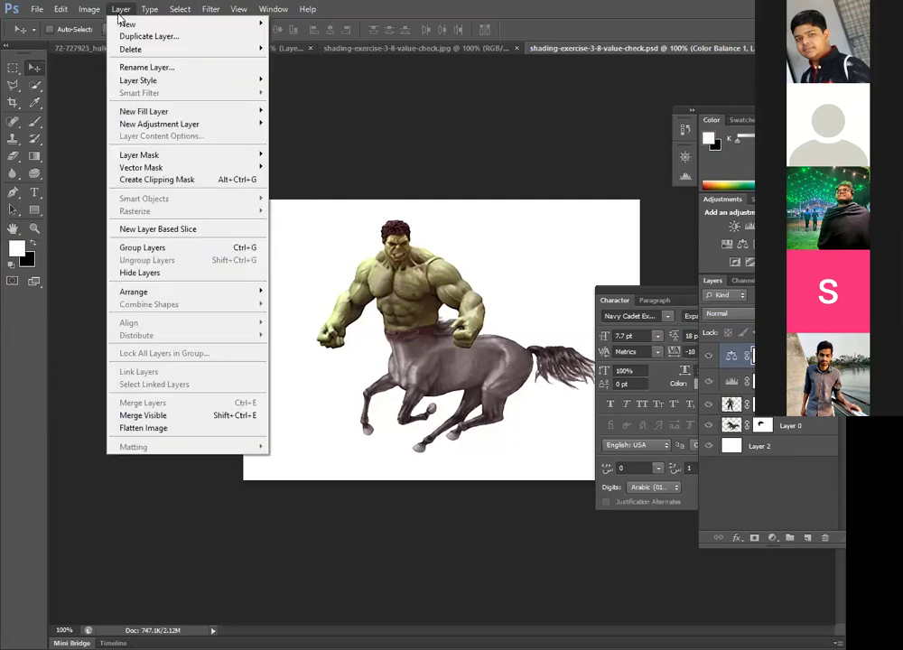
pyautogui.moveTo(200, 127)
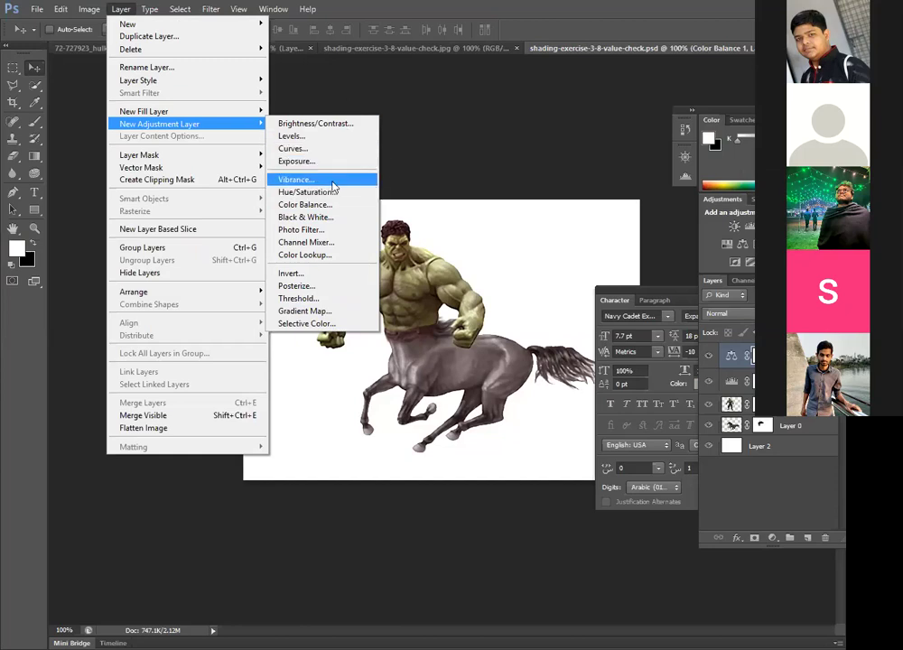
pyautogui.click(304, 204)
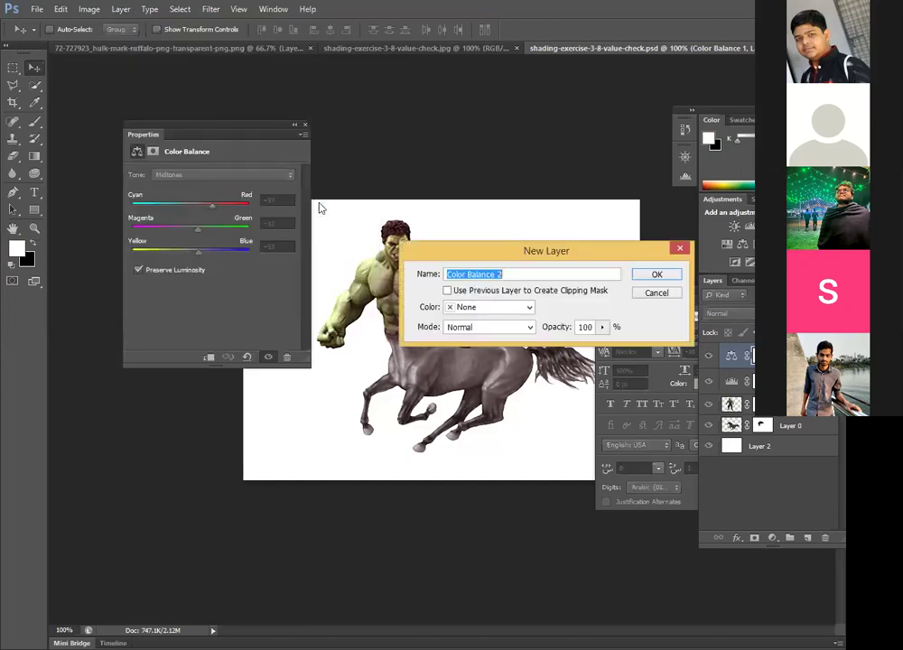
pyautogui.moveTo(479, 255); pyautogui.dragTo(352, 266)
pyautogui.click(419, 269)
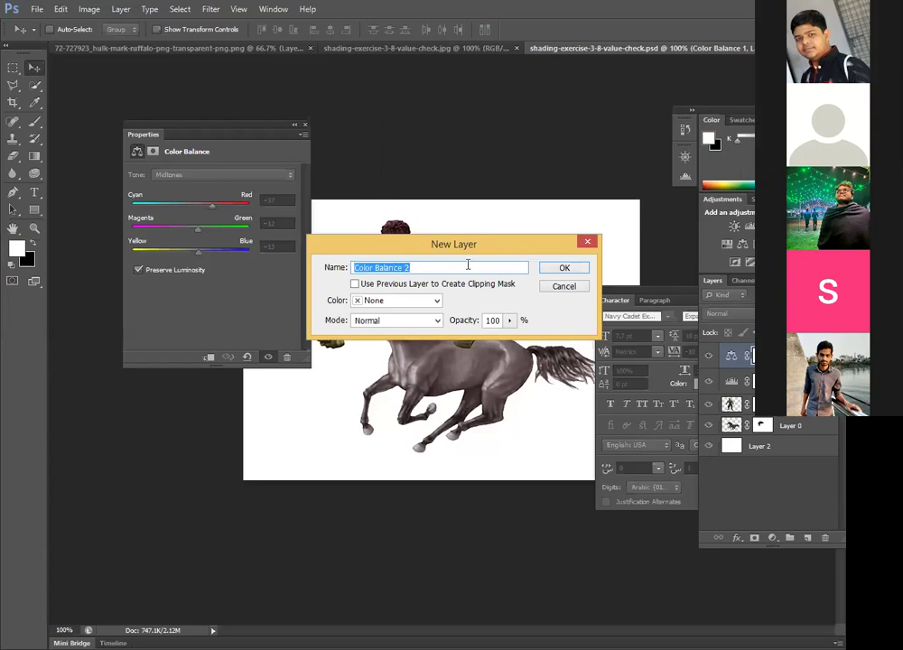
pyautogui.click(570, 268)
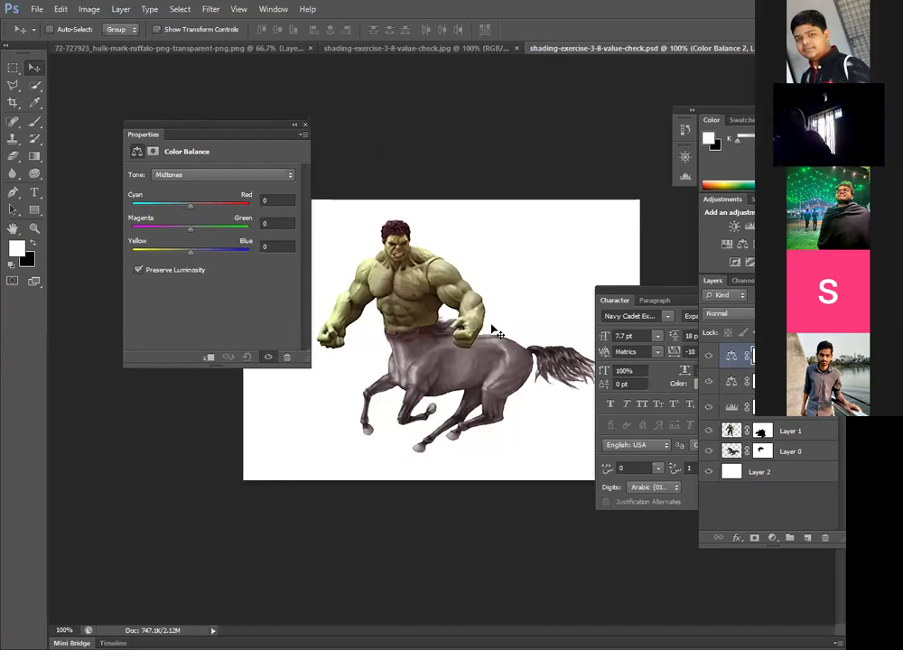
pyautogui.click(305, 123)
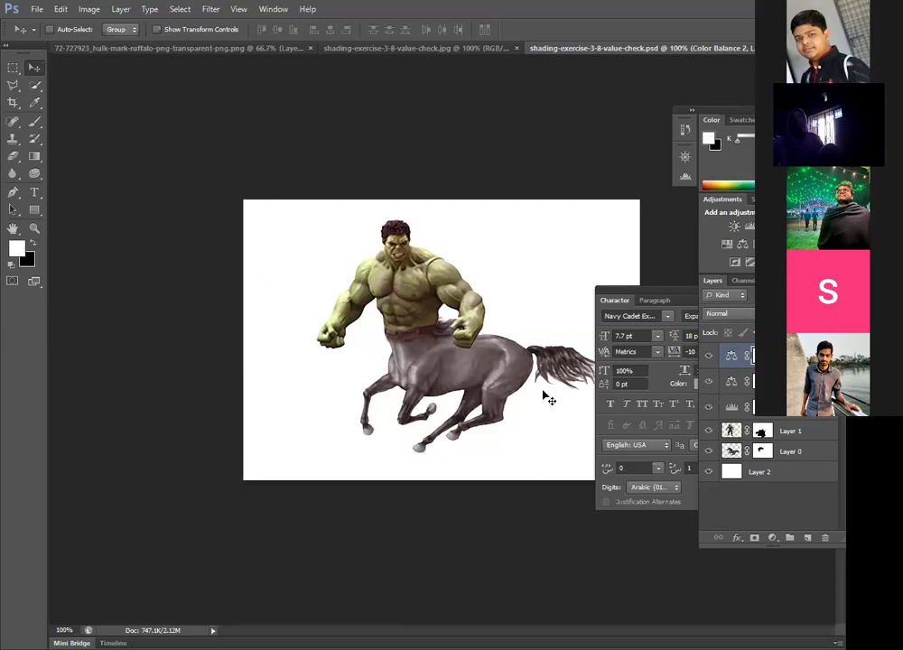
pyautogui.moveTo(831, 482); pyautogui.dragTo(824, 538)
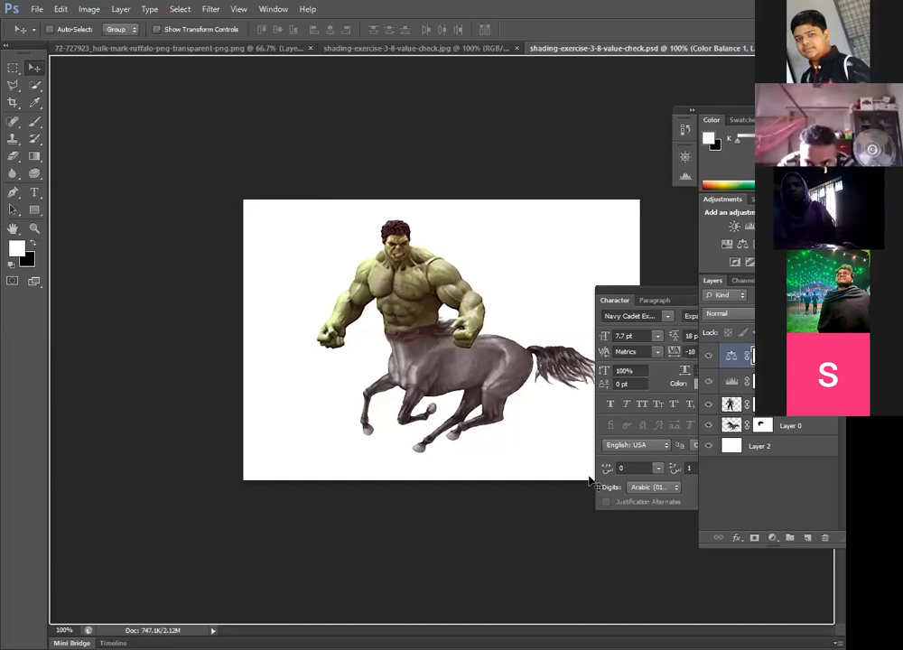
# - Move Color Balance 1 beneath the Levels layer and set its midtones Magenta–Green value to +19
pyautogui.hotkey('ctrl', '[')
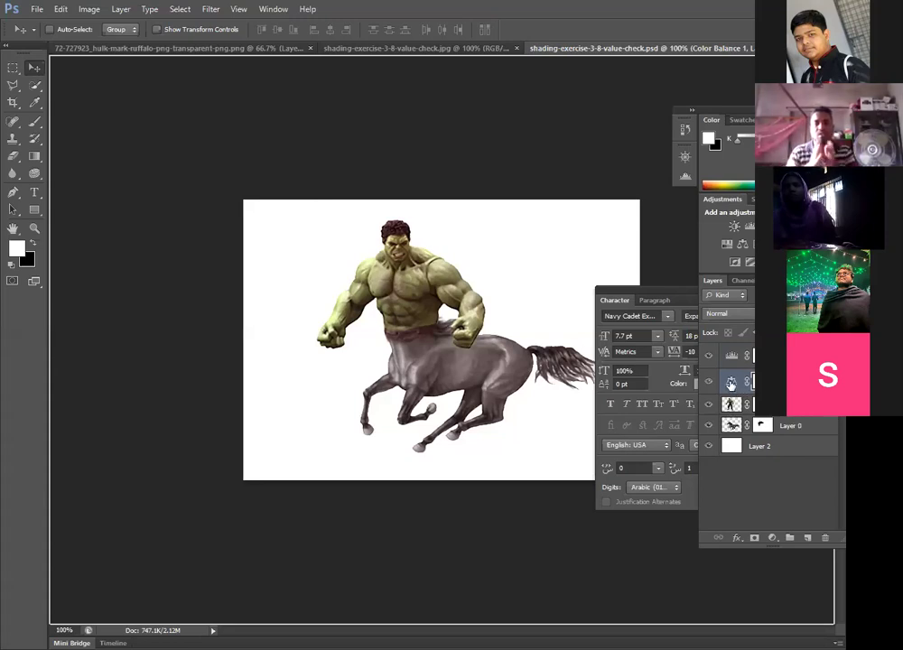
pyautogui.moveTo(197, 230)
pyautogui.mouseDown()
pyautogui.moveTo(155, 234)
pyautogui.moveTo(208, 237)
pyautogui.moveTo(147, 244)
pyautogui.moveTo(228, 248)
pyautogui.moveTo(165, 246)
pyautogui.moveTo(214, 227)
pyautogui.mouseUp()
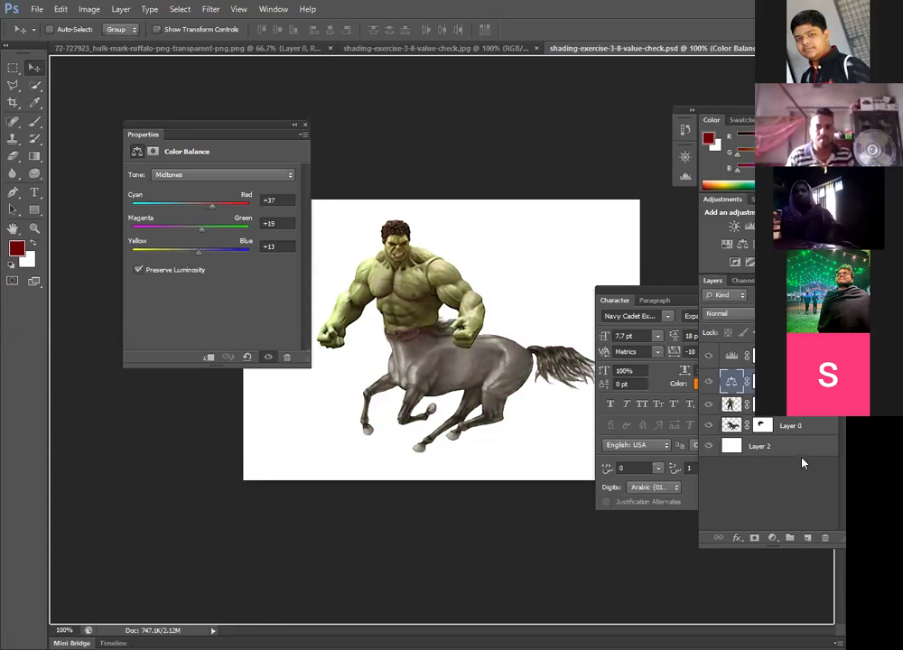
# - Move the horse's Layer 0 beneath the white Layer 2 and test Color Balance 1's Magenta–Green adjustment
pyautogui.moveTo(791, 425); pyautogui.dragTo(790, 452)
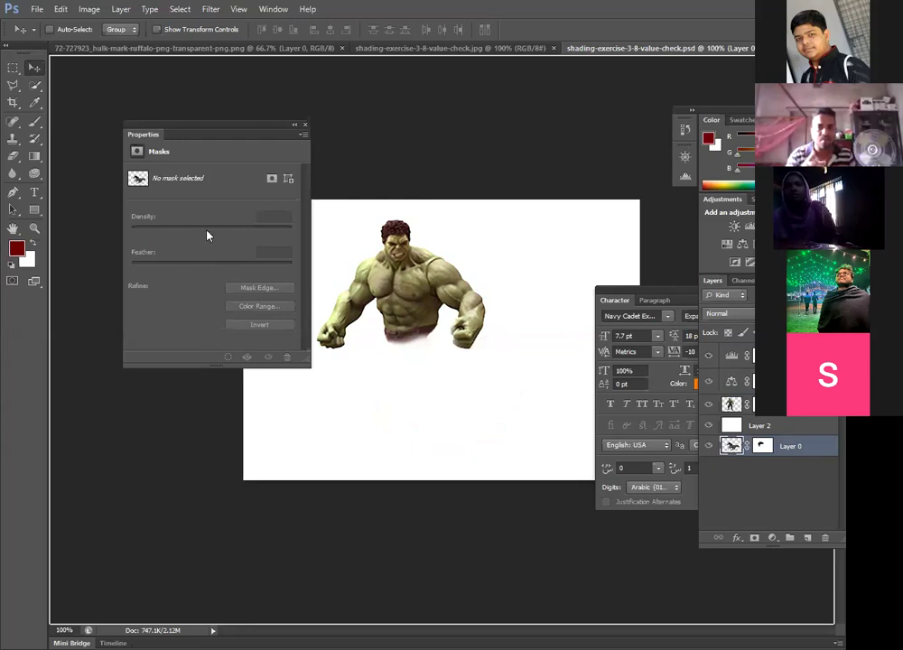
pyautogui.hotkey('alt', ']')
pyautogui.moveTo(206, 236); pyautogui.dragTo(218, 230)
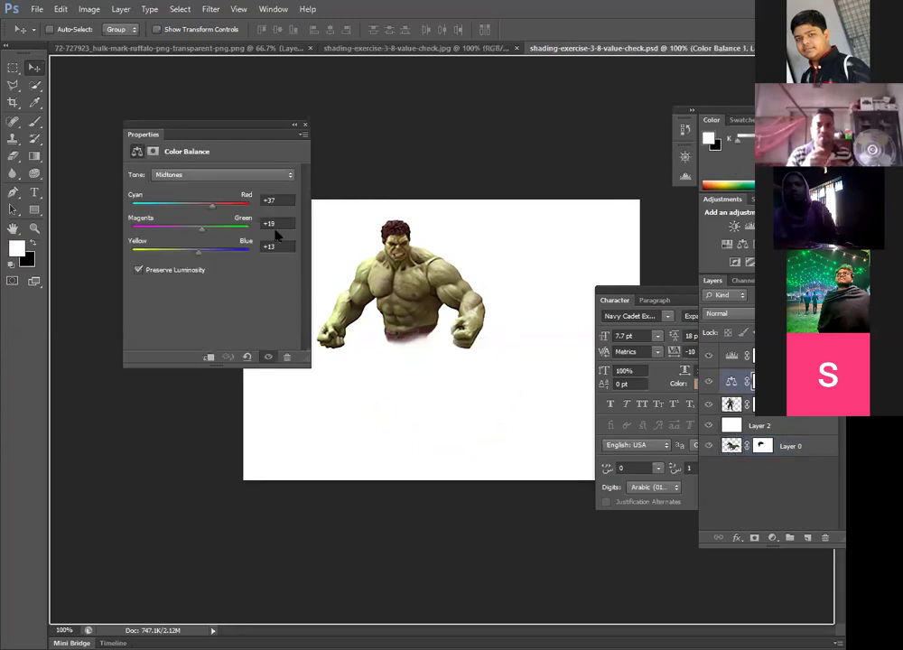
pyautogui.hotkey('ctrl', 'z')
# - Hide the white Layer 2 and set Color Balance 1's midtones Magenta–Green value to +9
pyautogui.click(709, 426)
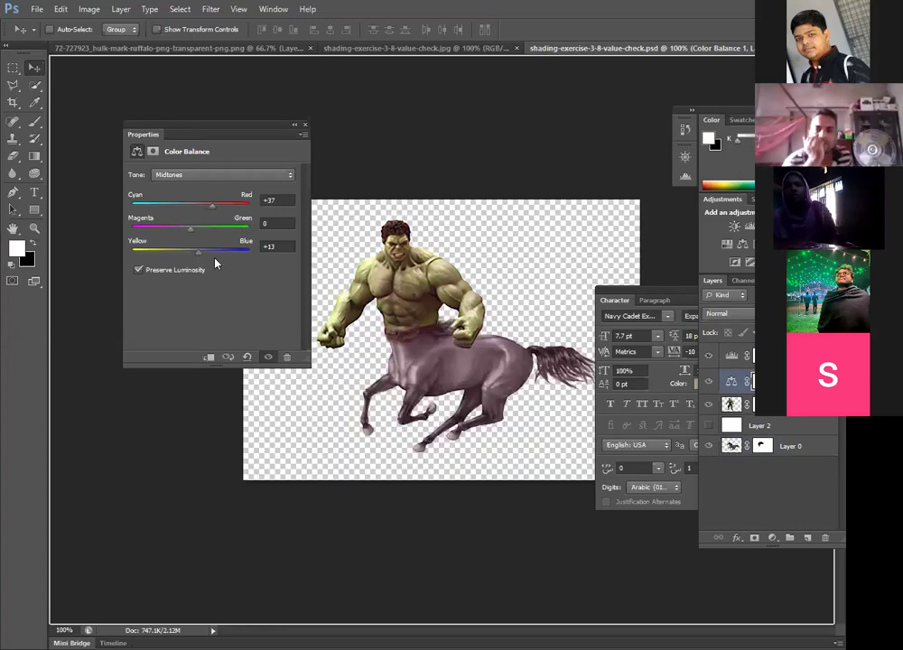
pyautogui.moveTo(177, 236); pyautogui.dragTo(195, 237)
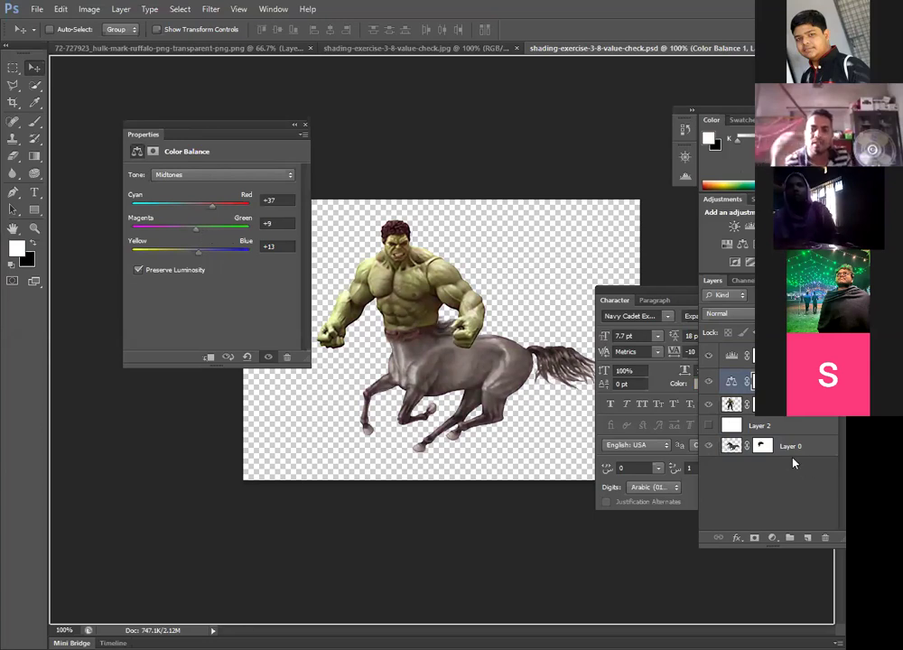
# - Move the horse's Layer 0 to the top of the layer stack and set Color Balance 1's midtones Yellow–Blue value to +49
pyautogui.moveTo(777, 446); pyautogui.dragTo(732, 351)
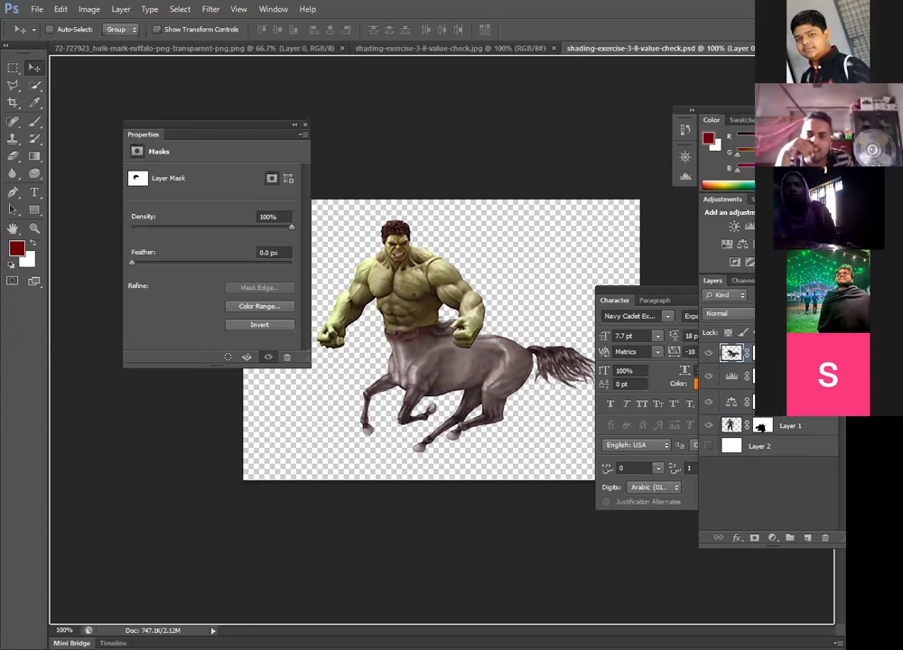
pyautogui.click(746, 407)
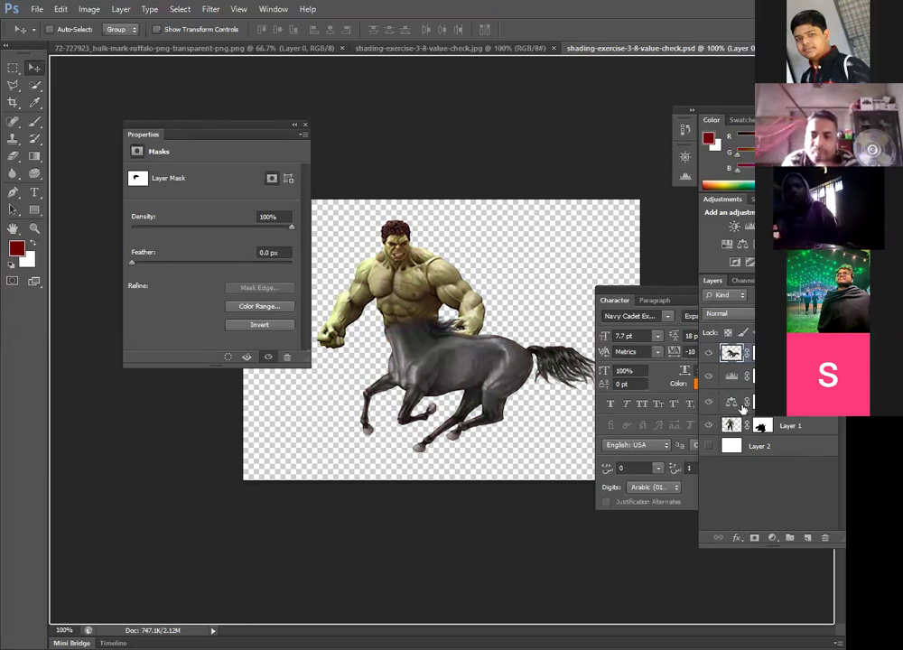
pyautogui.click(729, 404)
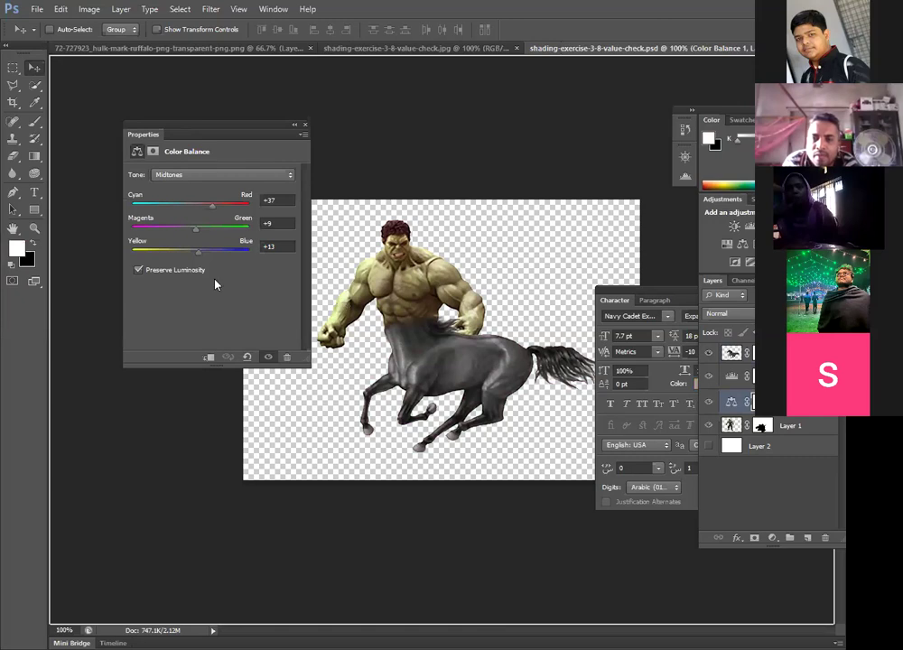
pyautogui.moveTo(199, 252); pyautogui.dragTo(220, 253)
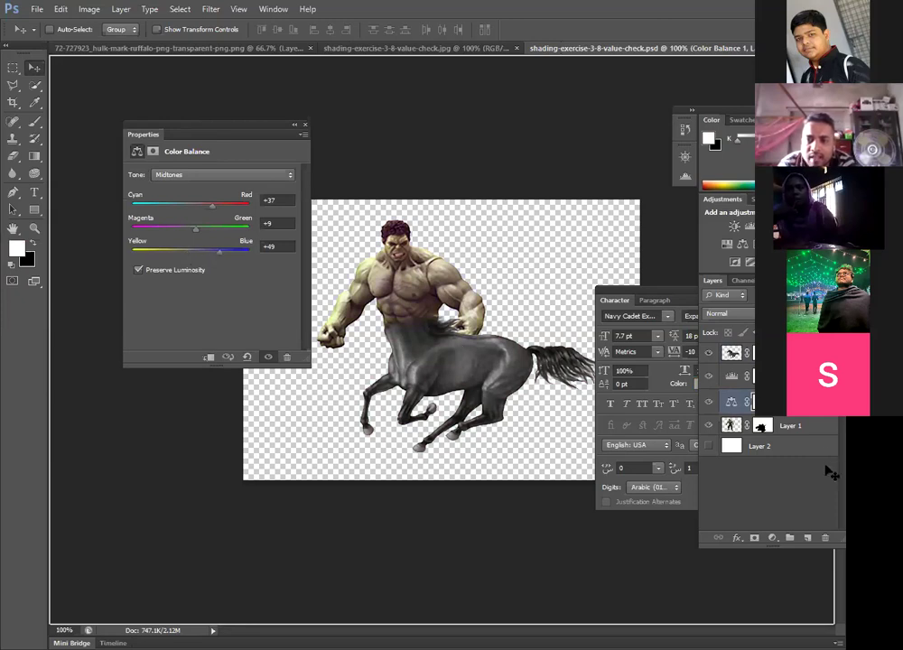
# - Set the midtones Magenta–Green value of Color Balance 1 above the Hulk layer to -83
pyautogui.click(826, 437)
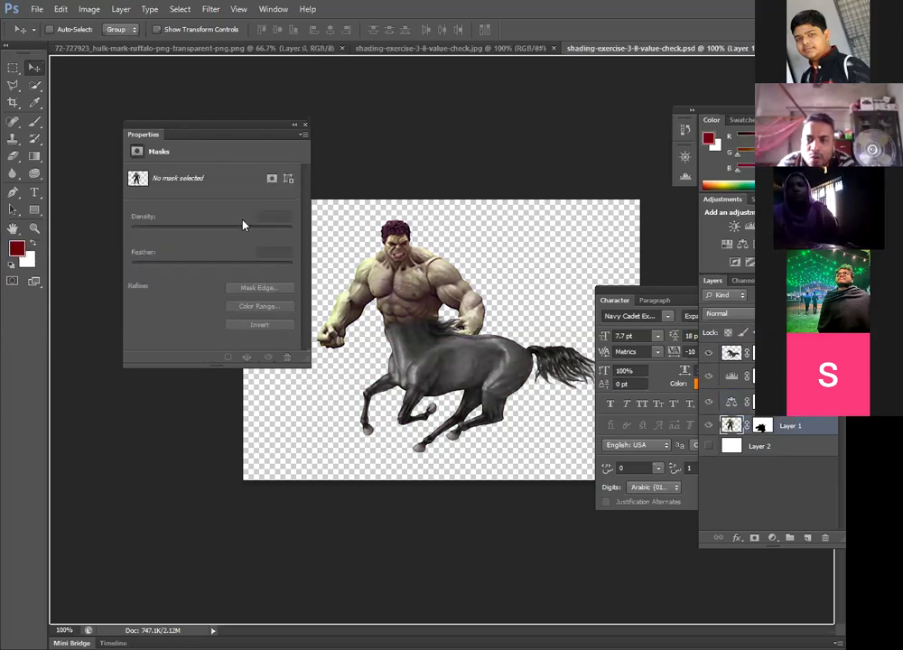
pyautogui.hotkey('alt', ']')
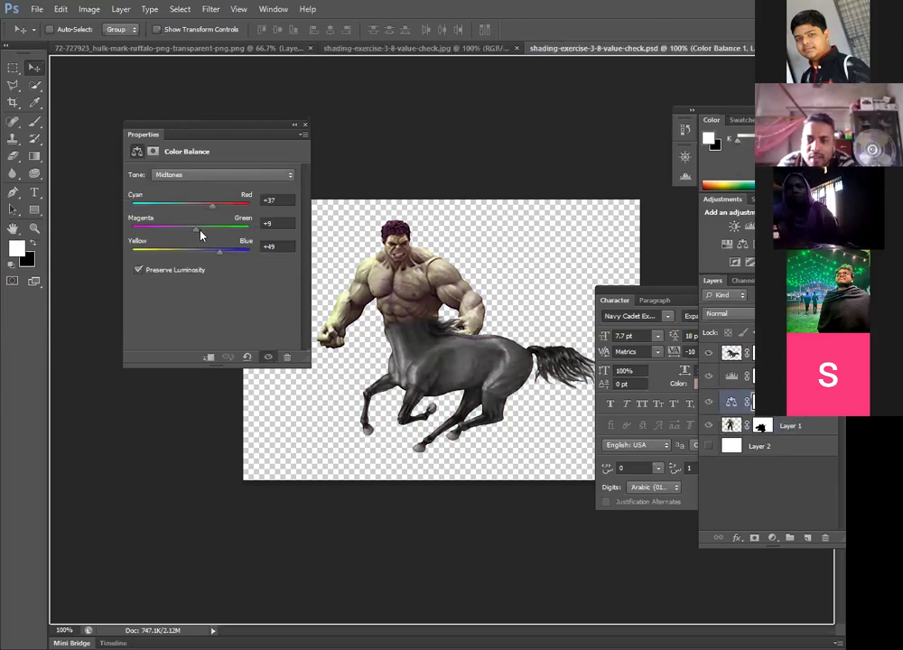
pyautogui.moveTo(196, 229); pyautogui.dragTo(142, 229)
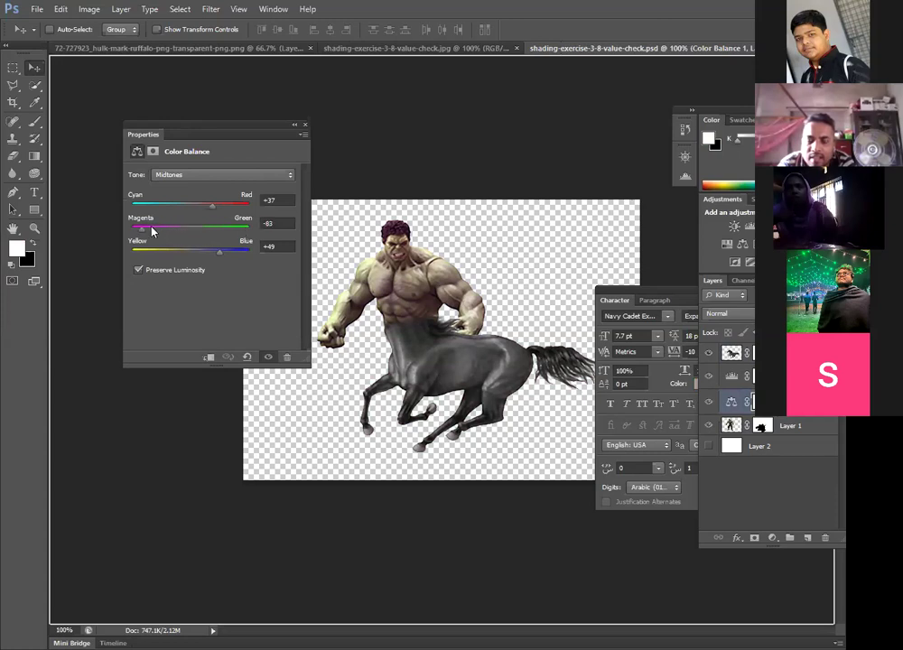
# - Set Color Balance 1's midtones Magenta–Green value to +3 and move the horse's Layer 0 between Layer 1 and Layer 2
pyautogui.moveTo(195, 230); pyautogui.dragTo(193, 230)
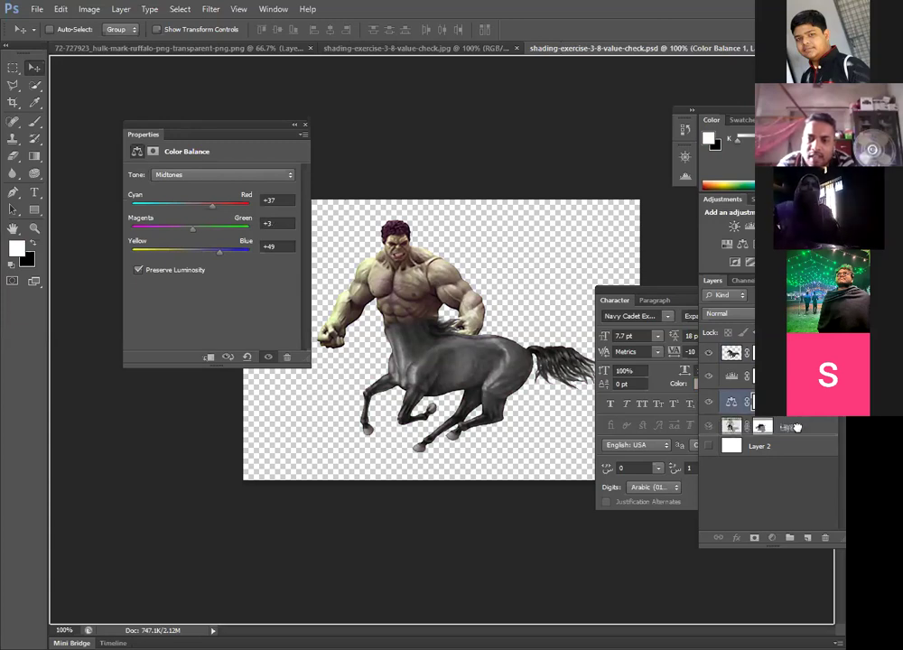
pyautogui.moveTo(731, 352); pyautogui.dragTo(711, 449)
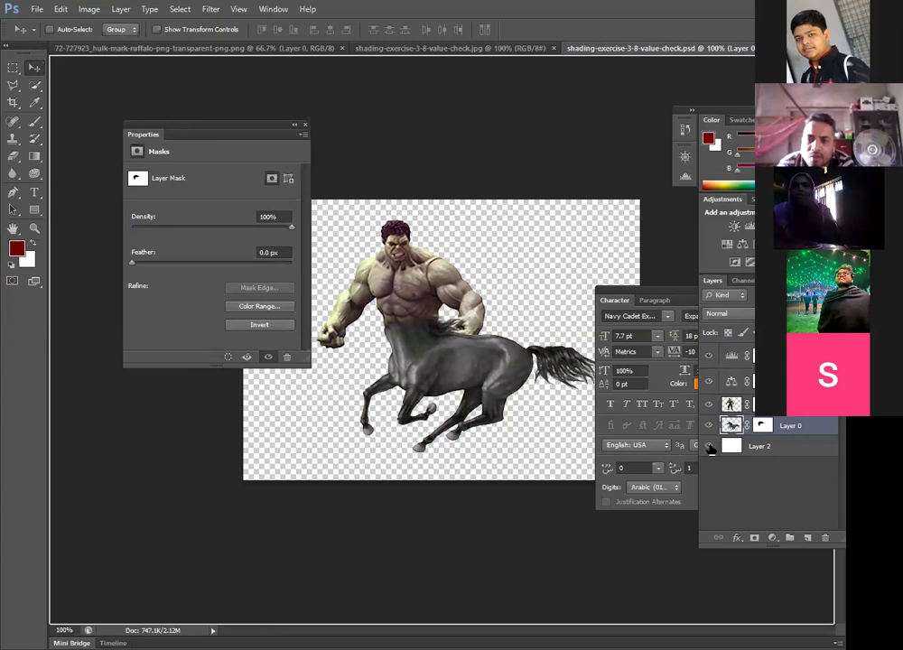
# - Show the white Layer 2 behind the Hulk-horse composite and close the mask properties
pyautogui.click(709, 446)
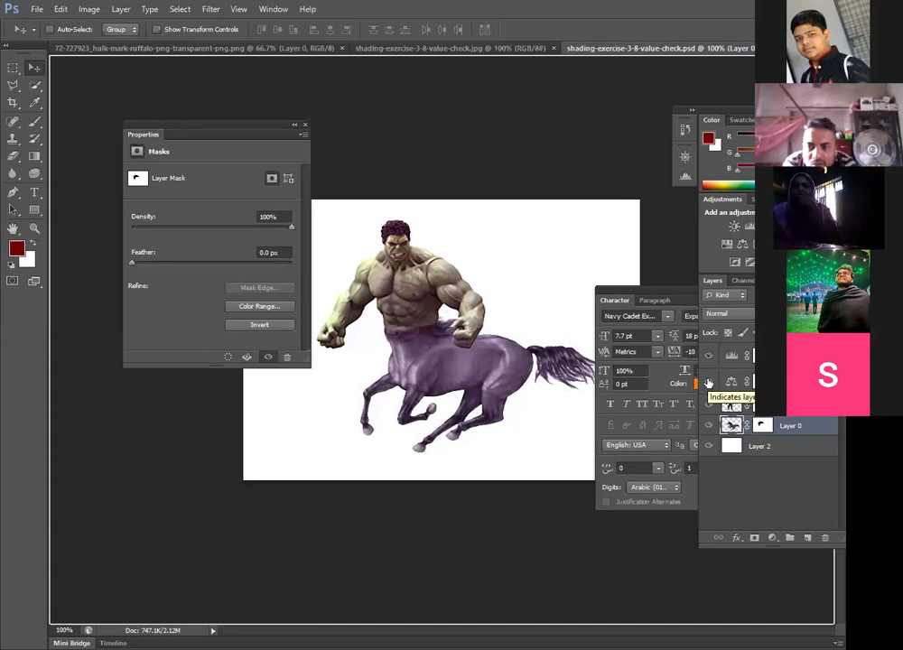
pyautogui.click(708, 448)
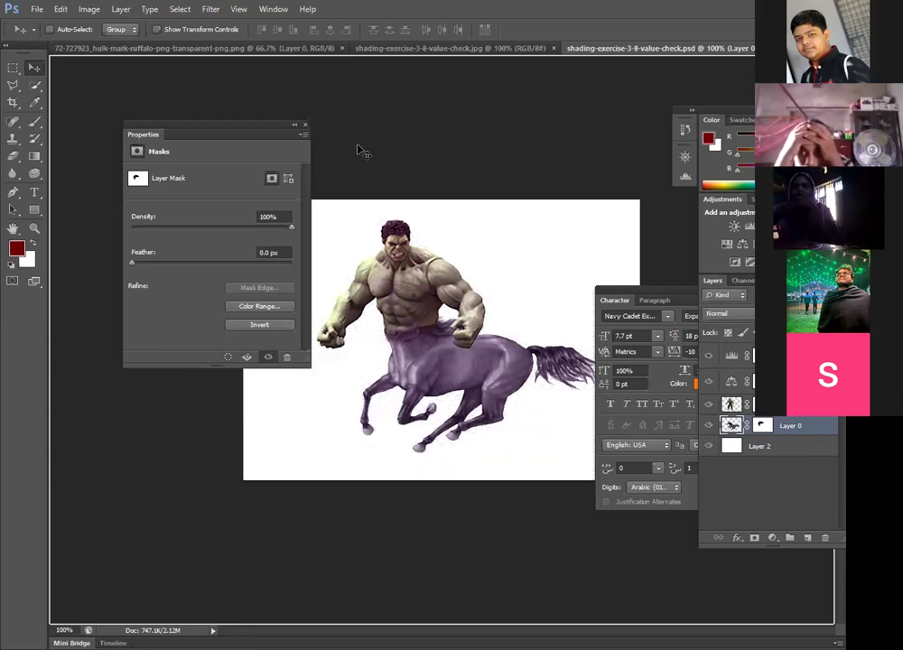
pyautogui.click(305, 124)
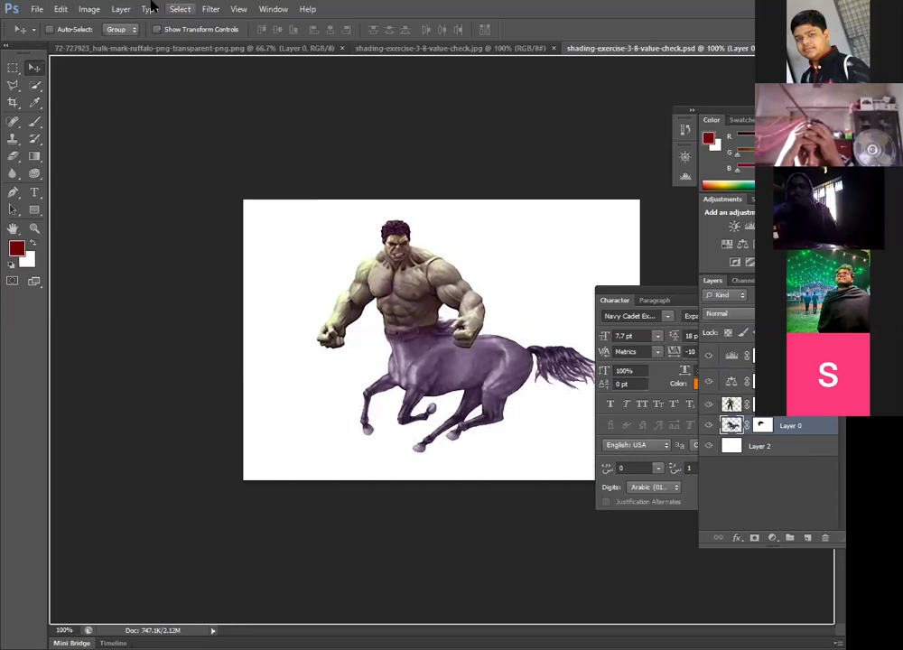
# - Add a Brightness/Contrast adjustment layer directly above the horse's Layer 0 with brightness 36 and contrast 7
pyautogui.moveTo(125, 7)
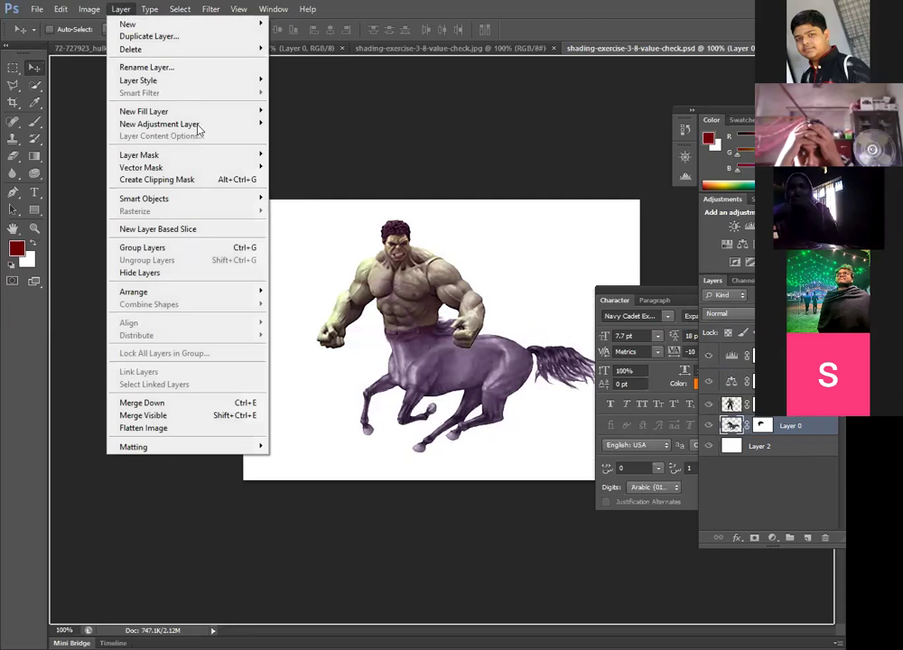
pyautogui.click(295, 129)
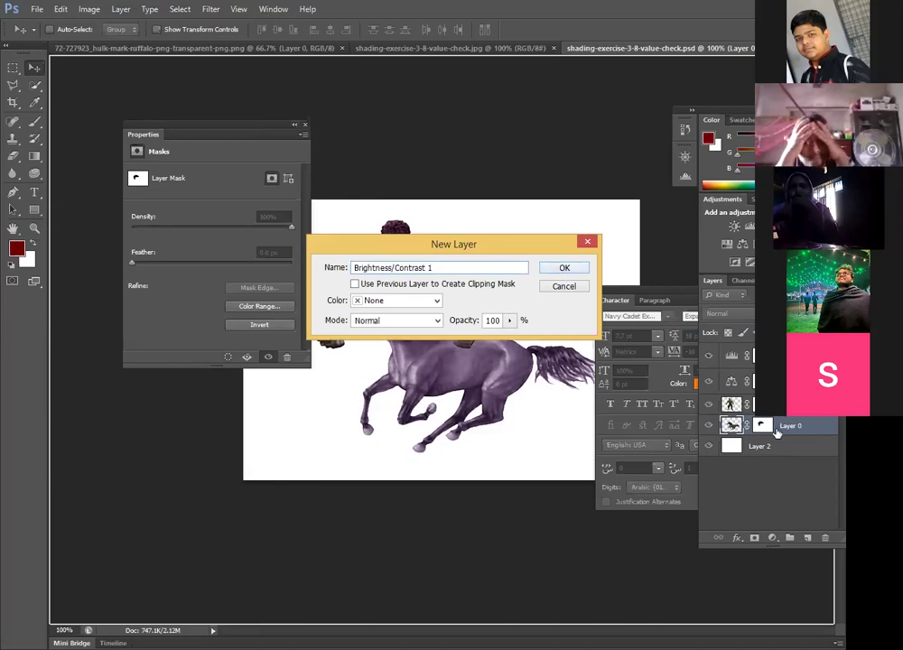
pyautogui.press('Return')
pyautogui.moveTo(212, 236); pyautogui.dragTo(232, 224)
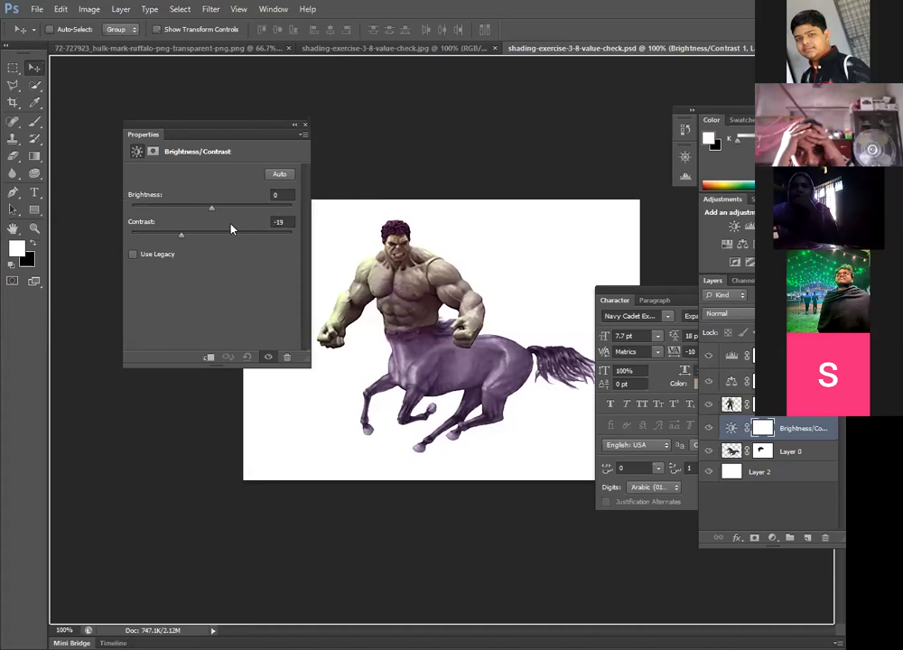
pyautogui.moveTo(211, 208); pyautogui.dragTo(232, 207)
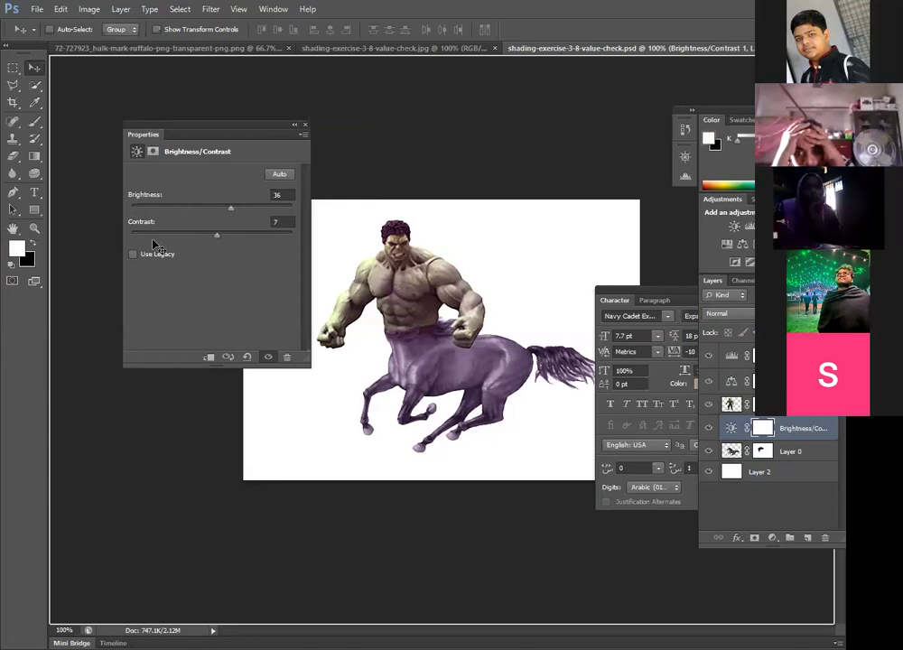
# - Move the Brightness/Contrast layer above the Hulk's Layer 1, set its brightness to 44 and increase its contrast
pyautogui.hotkey('ctrl', ']')
pyautogui.moveTo(228, 215); pyautogui.dragTo(175, 213)
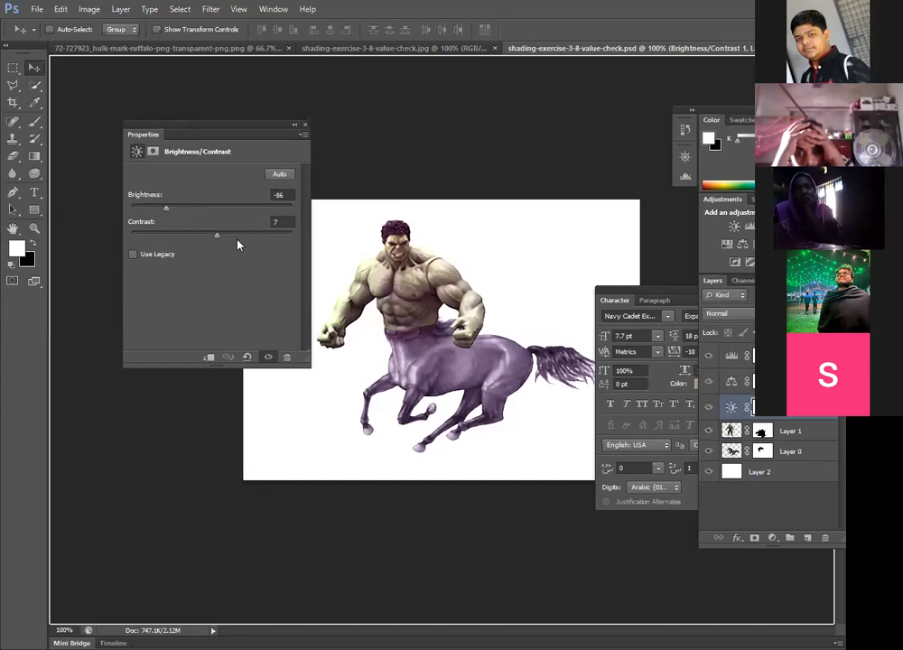
pyautogui.click(269, 235)
pyautogui.moveTo(166, 208); pyautogui.dragTo(236, 208)
pyautogui.write('44')
pyautogui.click(303, 125)
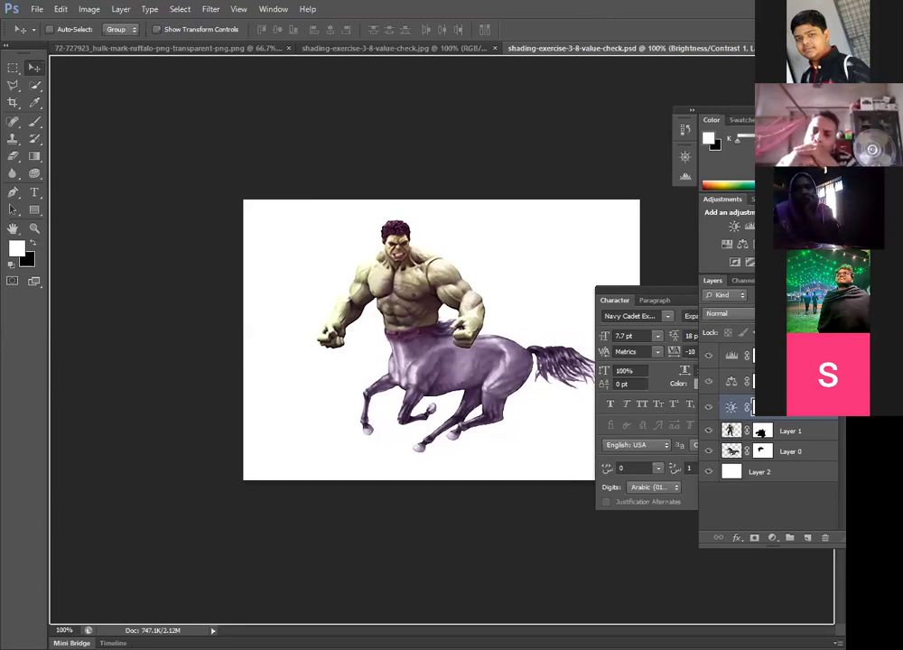
# - Close the shading-exercise-3-8-value-check PSD without saving, along with the two remaining open images
pyautogui.hotkey('ctrl', 'w')
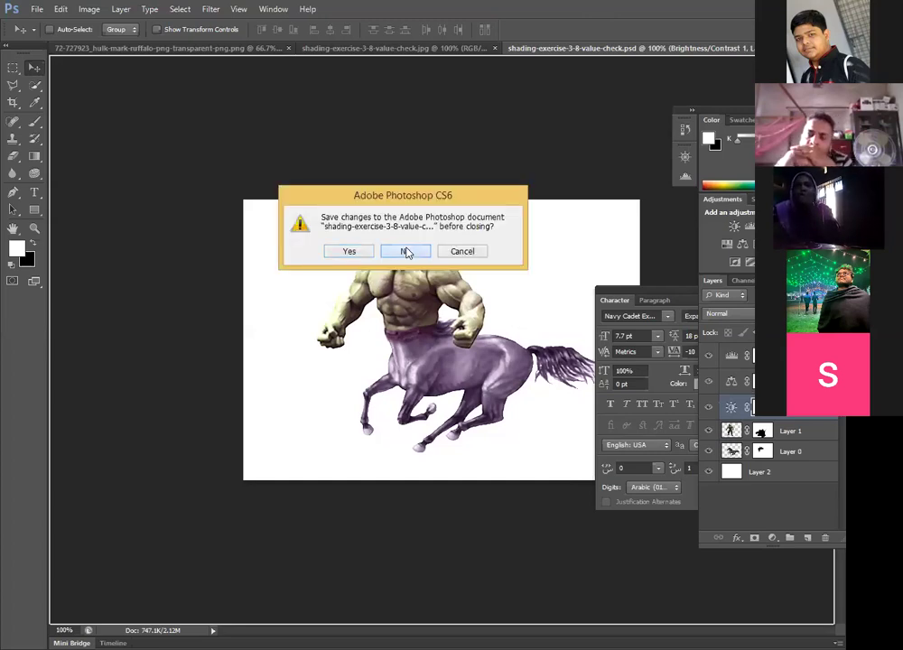
pyautogui.click(406, 252)
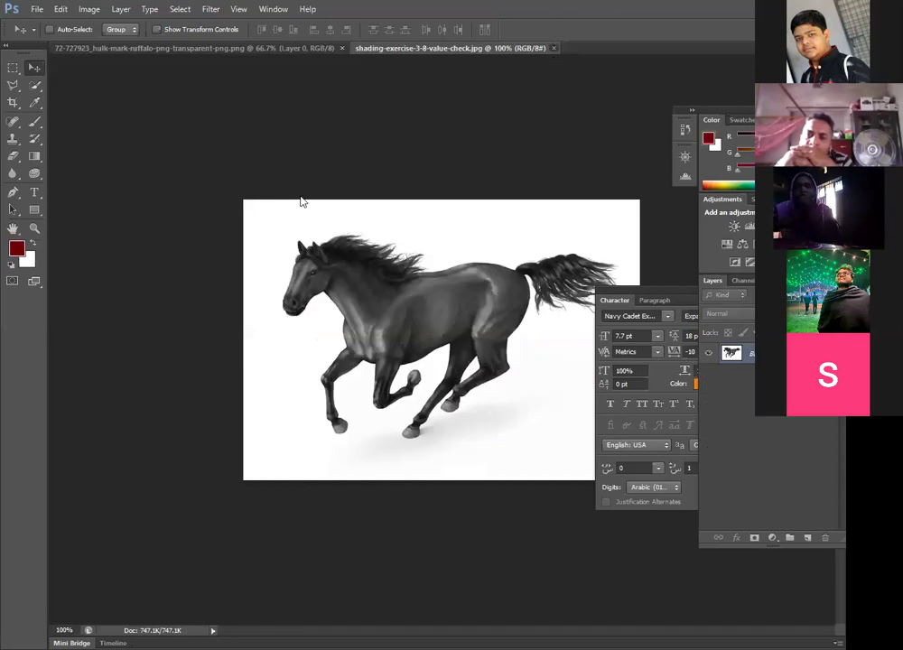
pyautogui.hotkey('ctrl', 'w')
pyautogui.hotkey('ctrl', 'w')
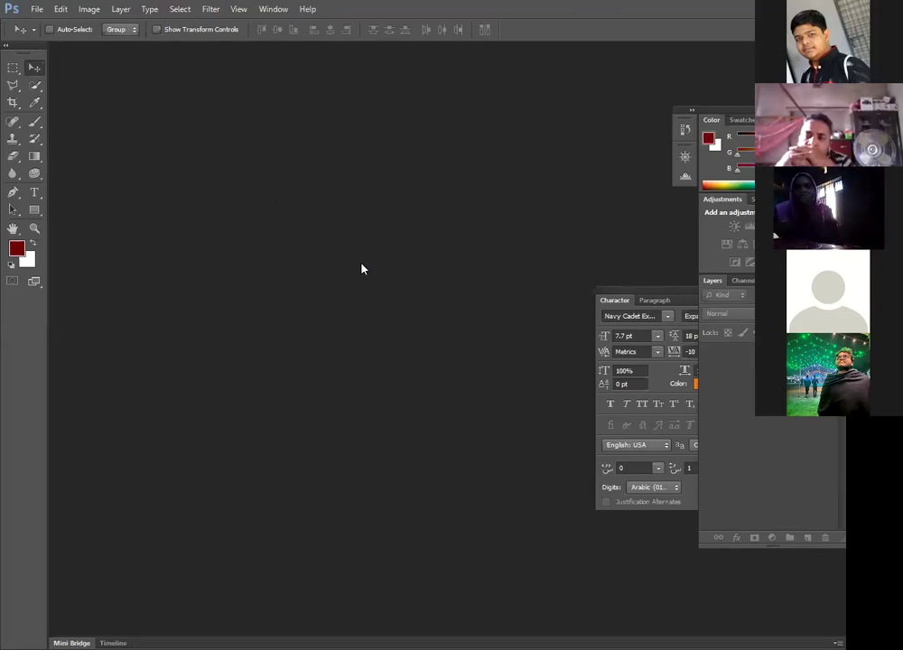
# - Open the image 72-727923_hulk-mark-ruffalo-png-transparent-png from the Work folder
pyautogui.click(37, 9)
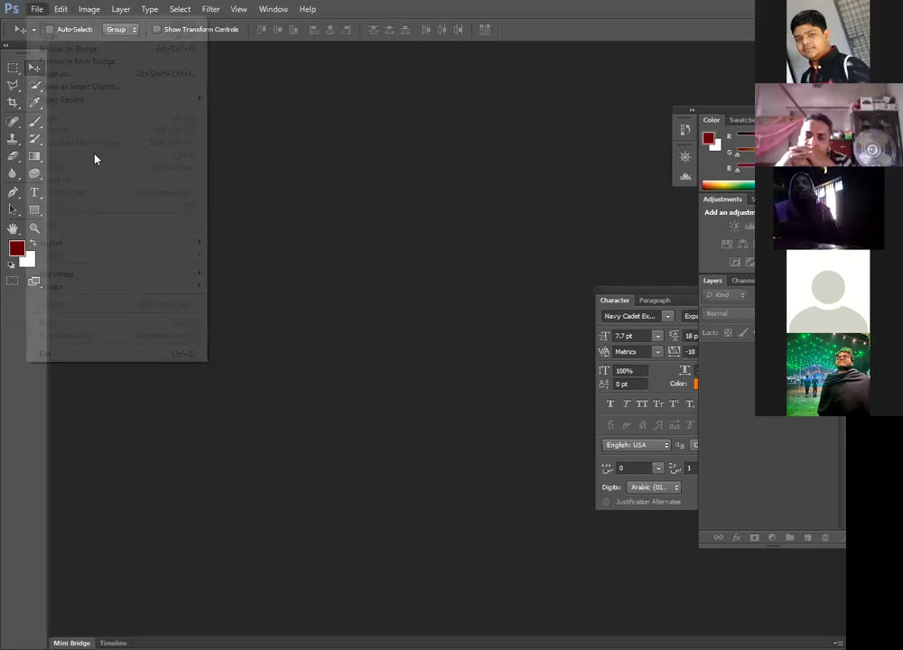
pyautogui.click(85, 36)
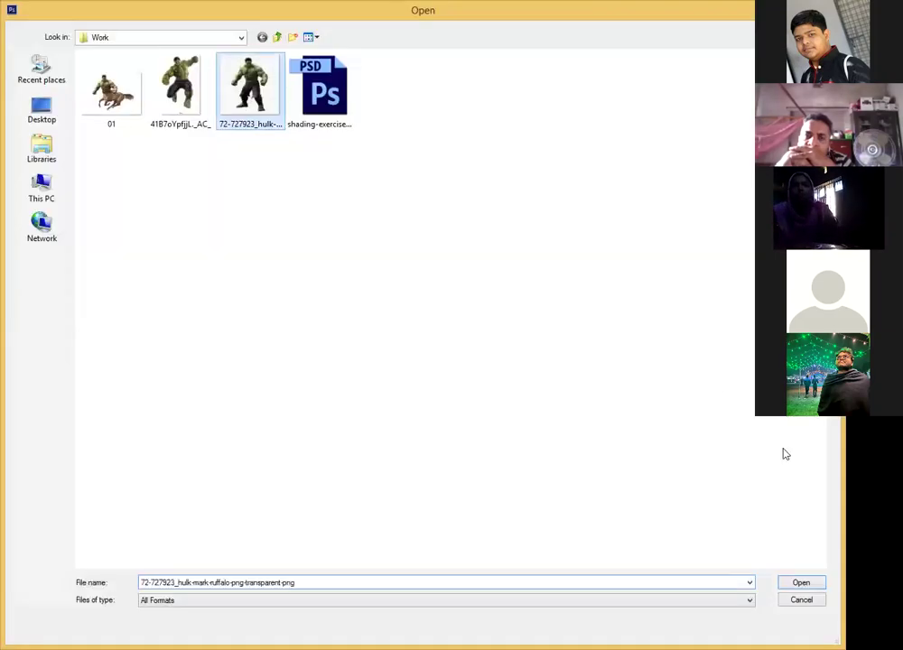
pyautogui.click(801, 584)
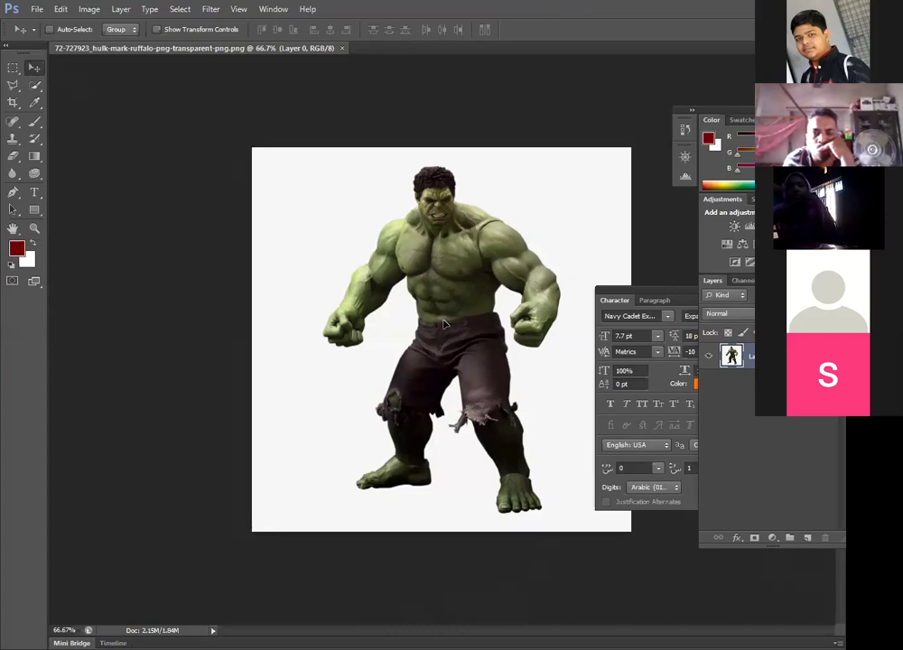
# - Move the Hulk layer down the canvas and return it to its original position
pyautogui.moveTo(444, 318); pyautogui.dragTo(420, 420)
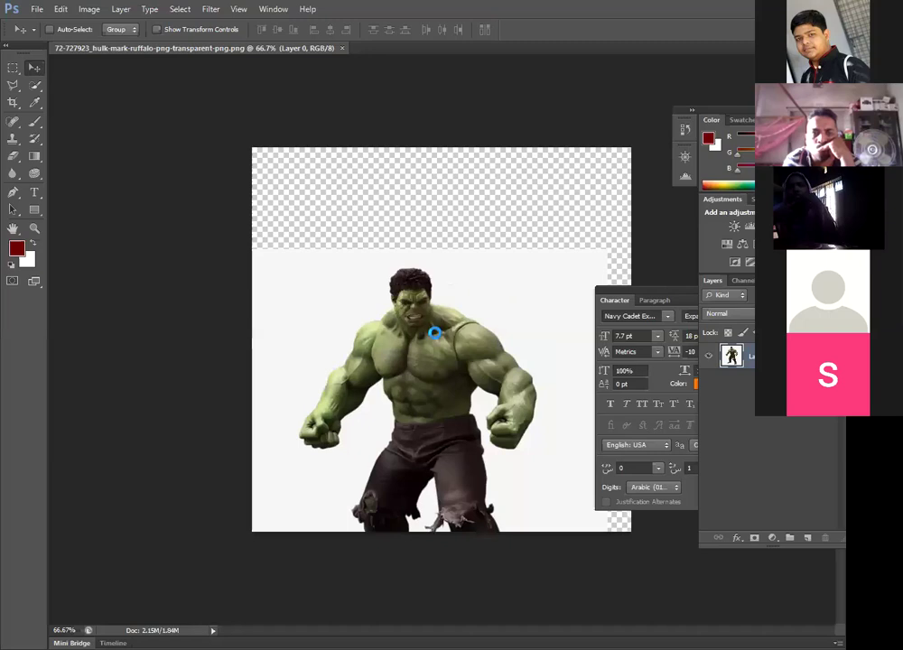
pyautogui.moveTo(437, 336); pyautogui.dragTo(462, 251)
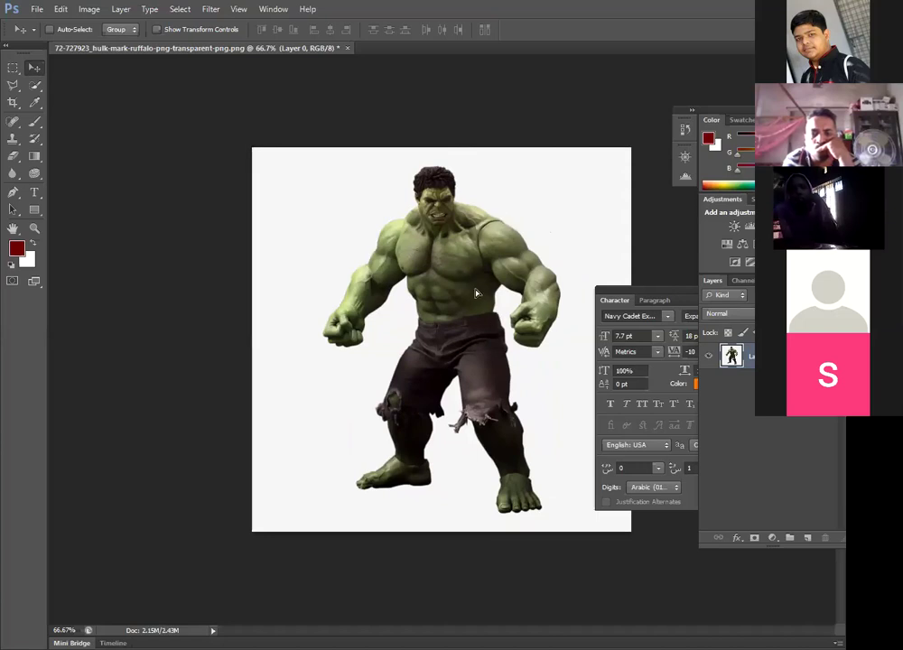
pyautogui.moveTo(432, 232)
pyautogui.mouseDown()
pyautogui.moveTo(446, 270)
pyautogui.moveTo(433, 232)
pyautogui.mouseUp()
# - Select the light background around the Hulk with the Magic Wand at tolerance 32 and delete it
pyautogui.click(16, 193)
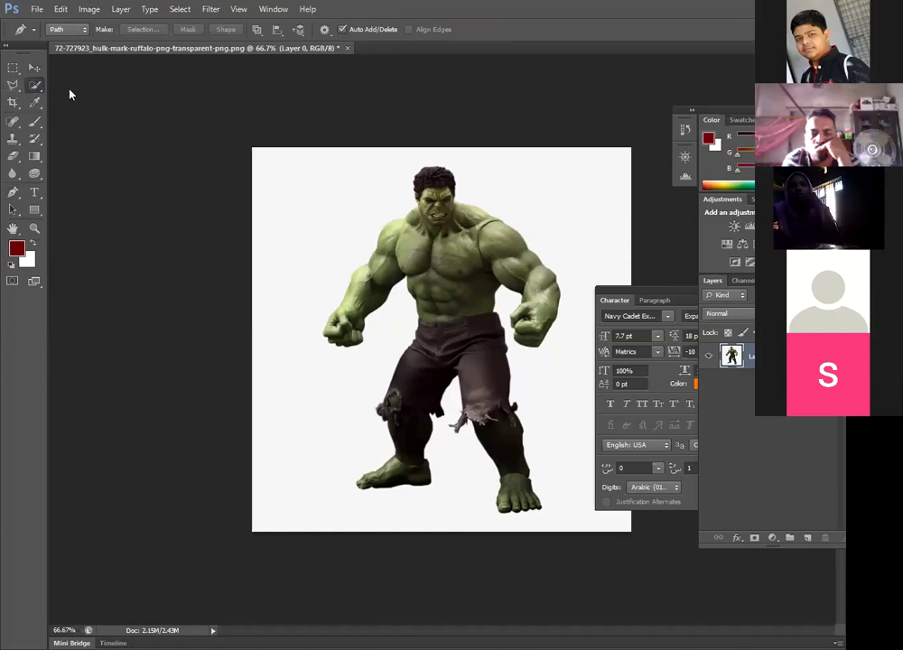
pyautogui.moveTo(35, 85); pyautogui.dragTo(90, 102)
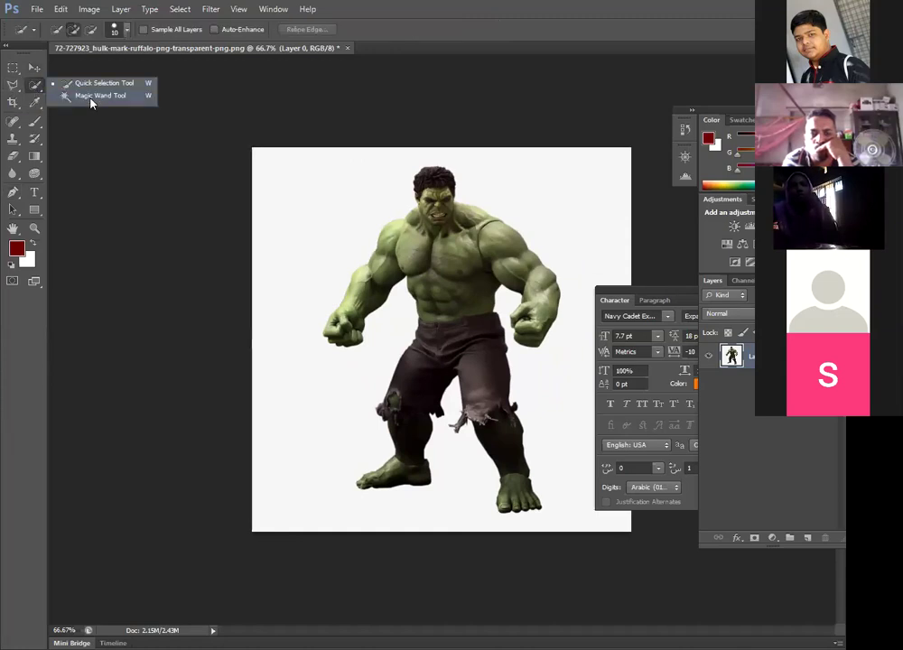
pyautogui.click(91, 102)
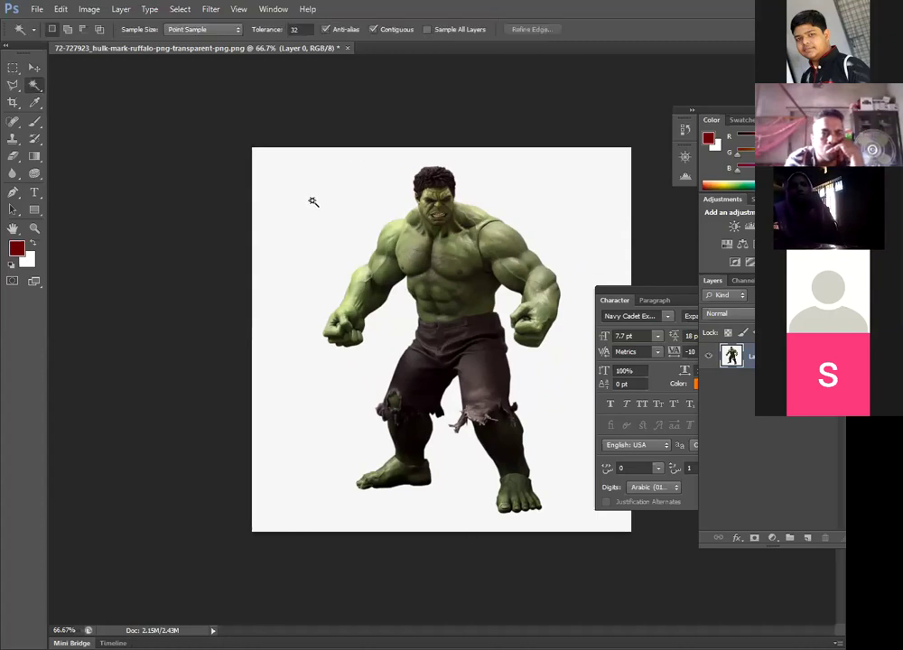
pyautogui.click(312, 202)
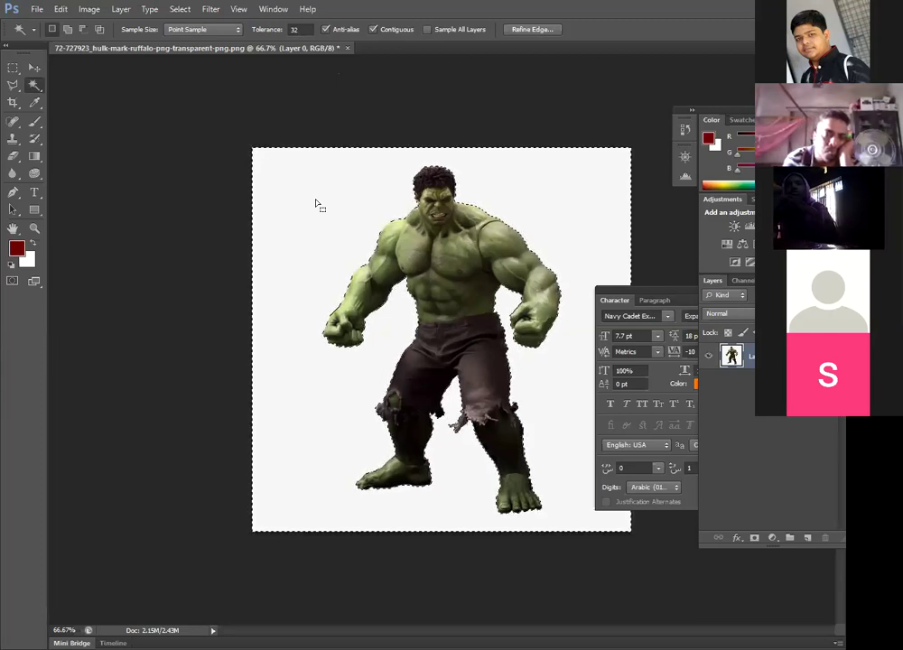
pyautogui.press('Delete')
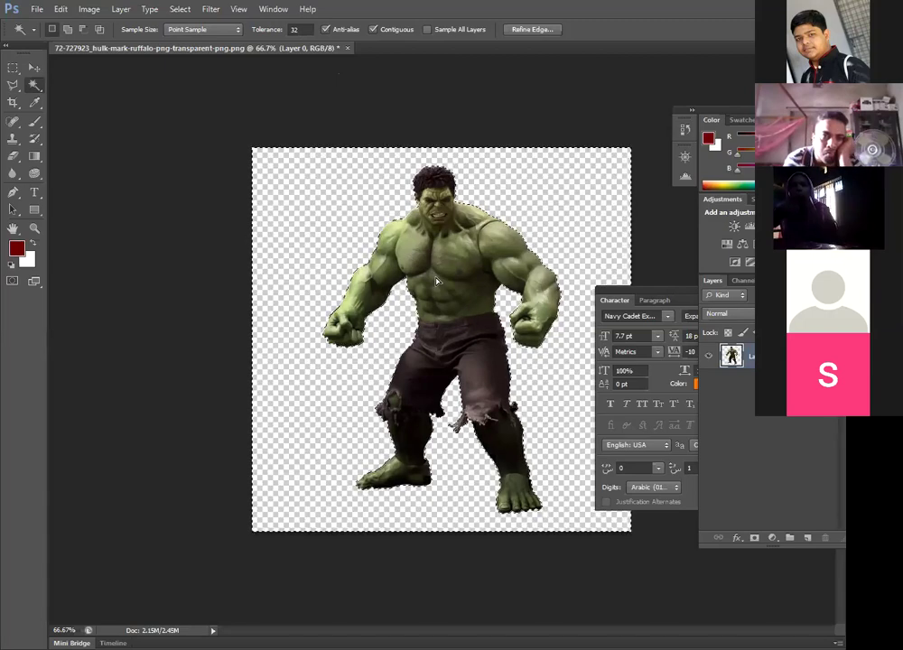
# - Deselect and reposition the cut-out Hulk slightly on the transparent canvas, keeping the document open
pyautogui.press('v')
pyautogui.moveTo(459, 262)
pyautogui.mouseDown()
pyautogui.moveTo(460, 240)
pyautogui.moveTo(452, 280)
pyautogui.moveTo(420, 298)
pyautogui.moveTo(501, 222)
pyautogui.moveTo(479, 267)
pyautogui.moveTo(451, 258)
pyautogui.moveTo(470, 264)
pyautogui.moveTo(456, 278)
pyautogui.moveTo(438, 271)
pyautogui.moveTo(461, 282)
pyautogui.moveTo(450, 266)
pyautogui.moveTo(475, 267)
pyautogui.moveTo(427, 273)
pyautogui.moveTo(445, 272)
pyautogui.moveTo(445, 307)
pyautogui.moveTo(450, 269)
pyautogui.mouseUp()
pyautogui.hotkey('ctrl', 'd')
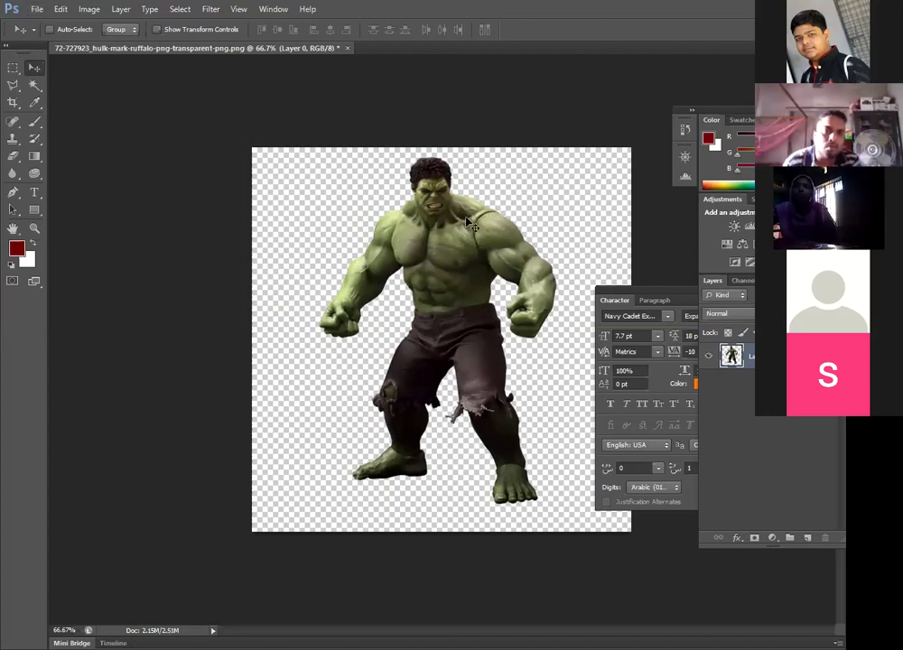
pyautogui.moveTo(430, 278); pyautogui.dragTo(424, 291)
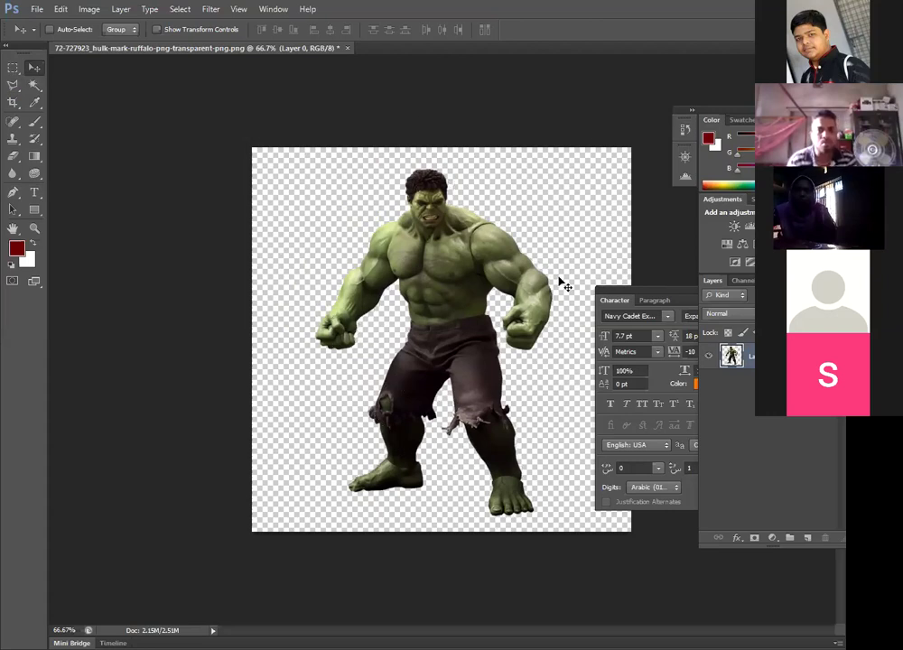
pyautogui.click(347, 47)
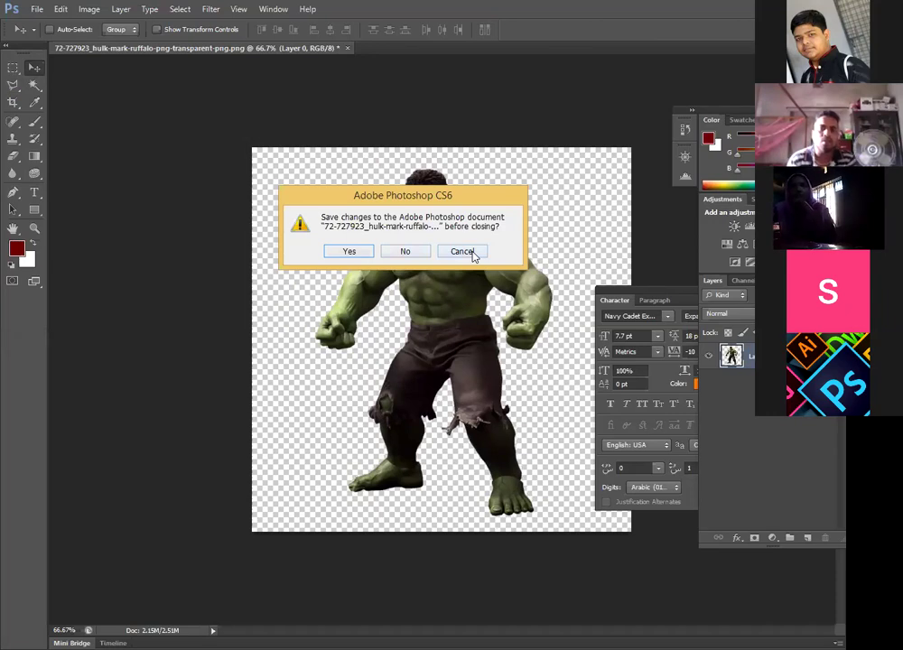
pyautogui.click(468, 252)
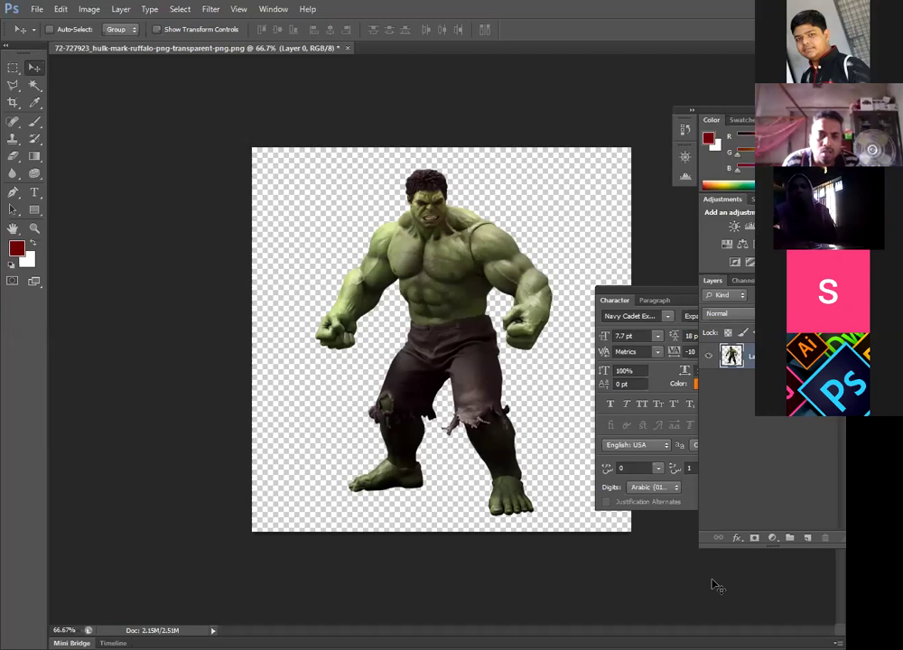
# - Examine the available adjustment layer types and the selection commands without applying any
pyautogui.click(121, 9)
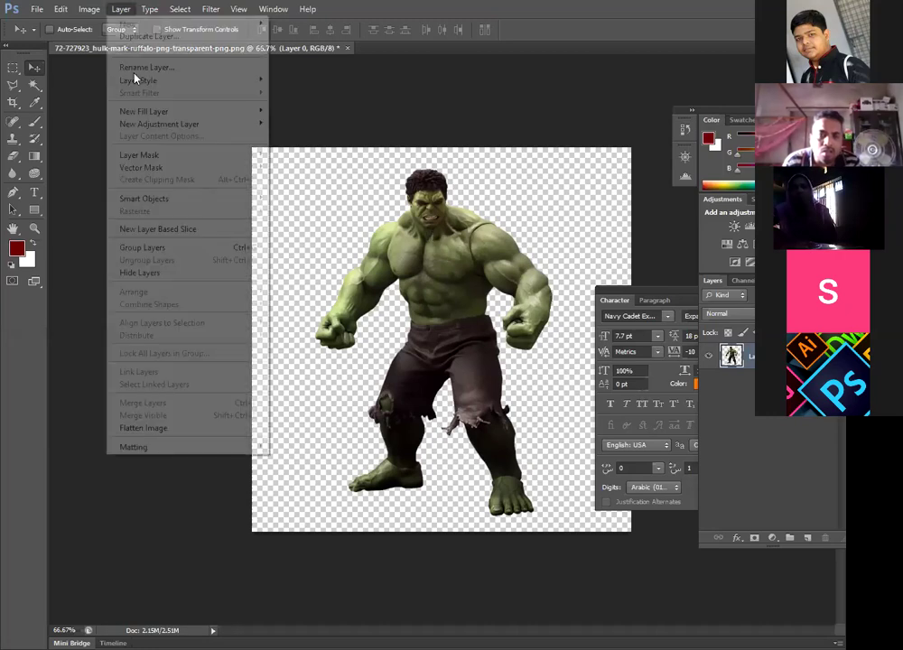
pyautogui.moveTo(213, 131)
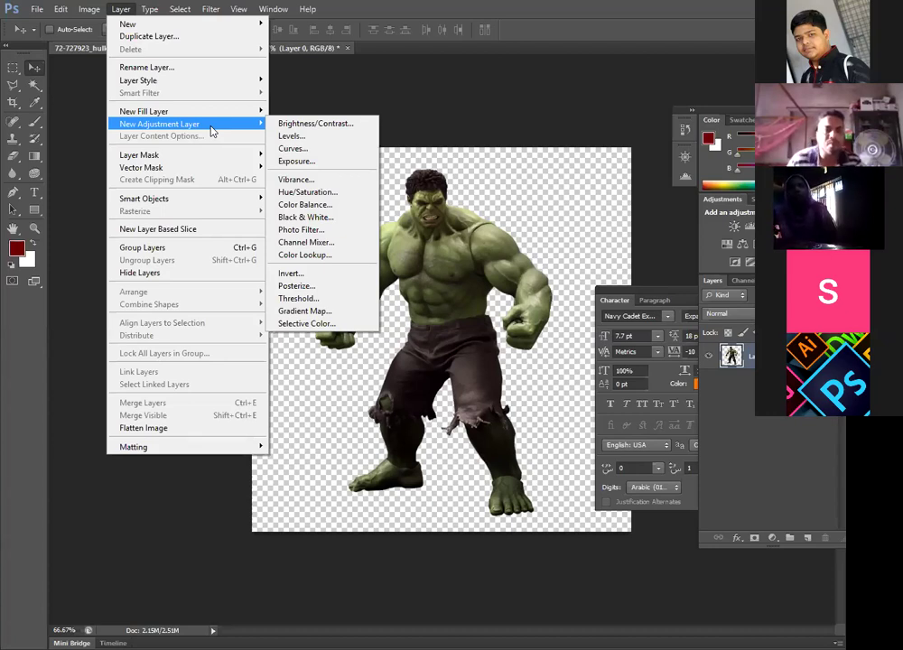
pyautogui.click(272, 124)
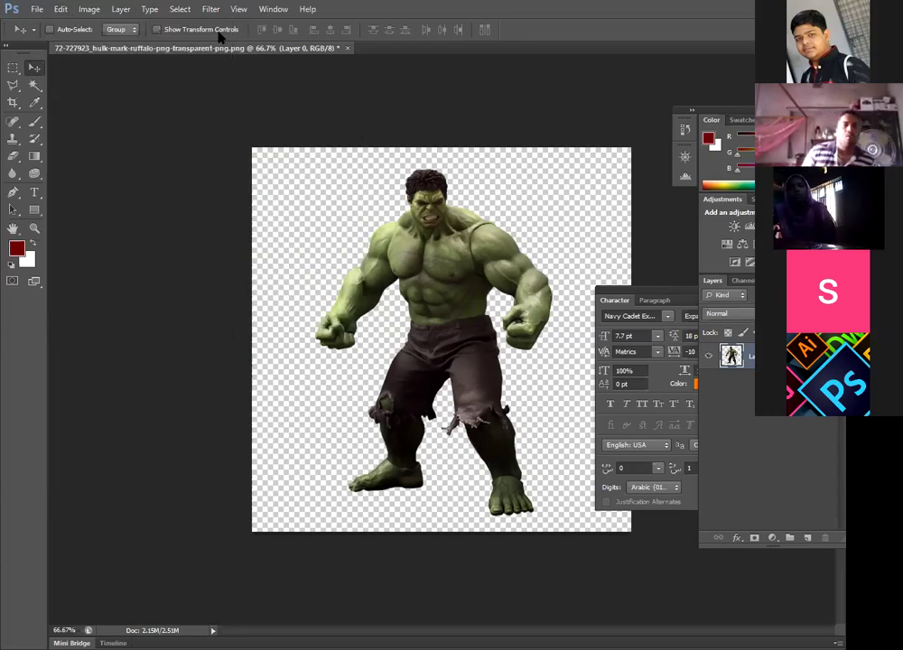
pyautogui.click(180, 9)
pyautogui.click(172, 9)
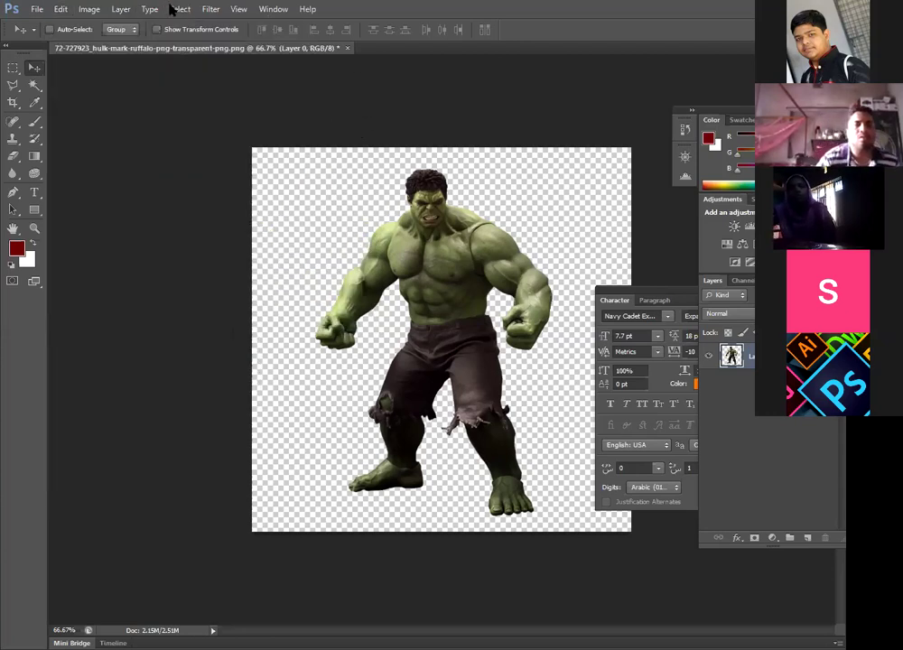
pyautogui.click(178, 9)
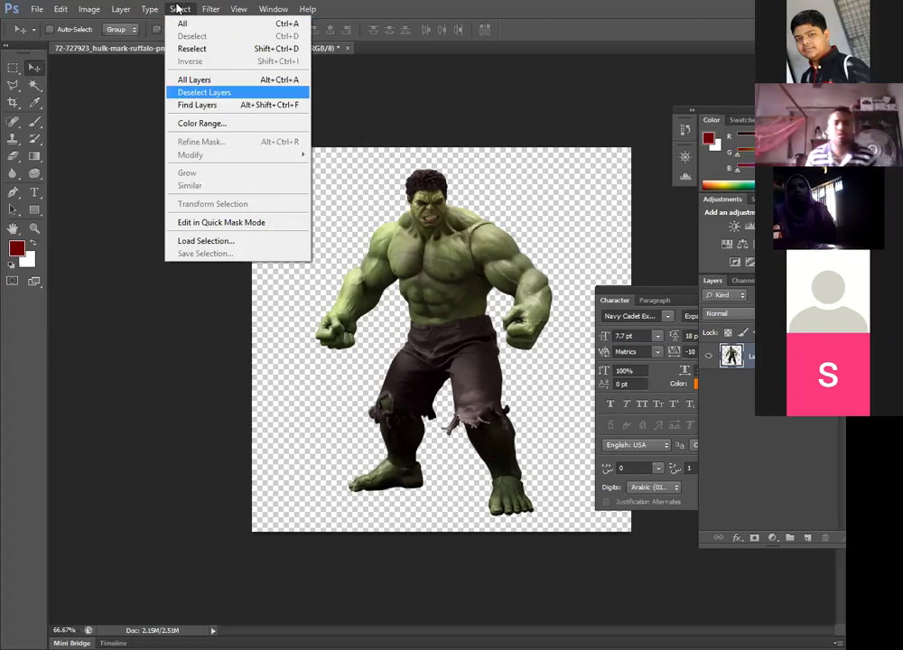
# - Close the cut-out Hulk image without saving its changes
pyautogui.click(346, 45)
pyautogui.click(348, 48)
pyautogui.click(409, 254)
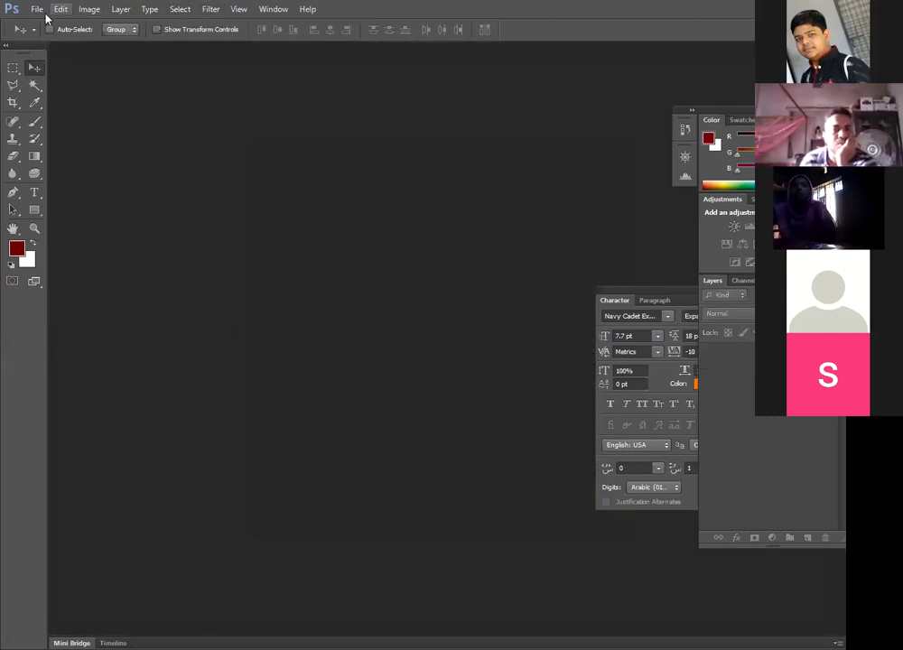
pyautogui.click(36, 9)
pyautogui.moveTo(60, 9)
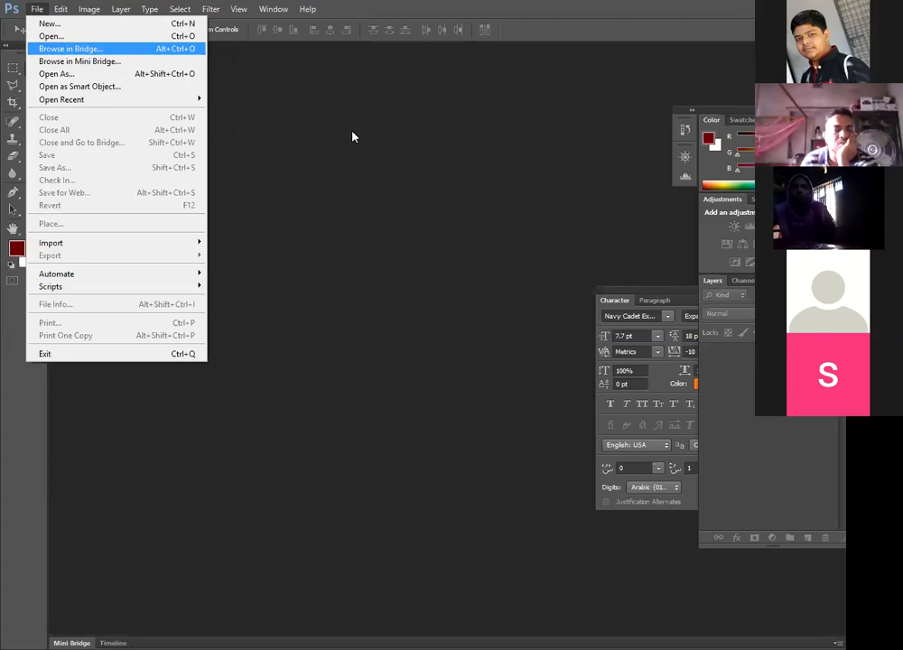
# - Browse the Desktop and Downloads folders for an image to open, and close the file browser without opening anything
pyautogui.click(153, 36)
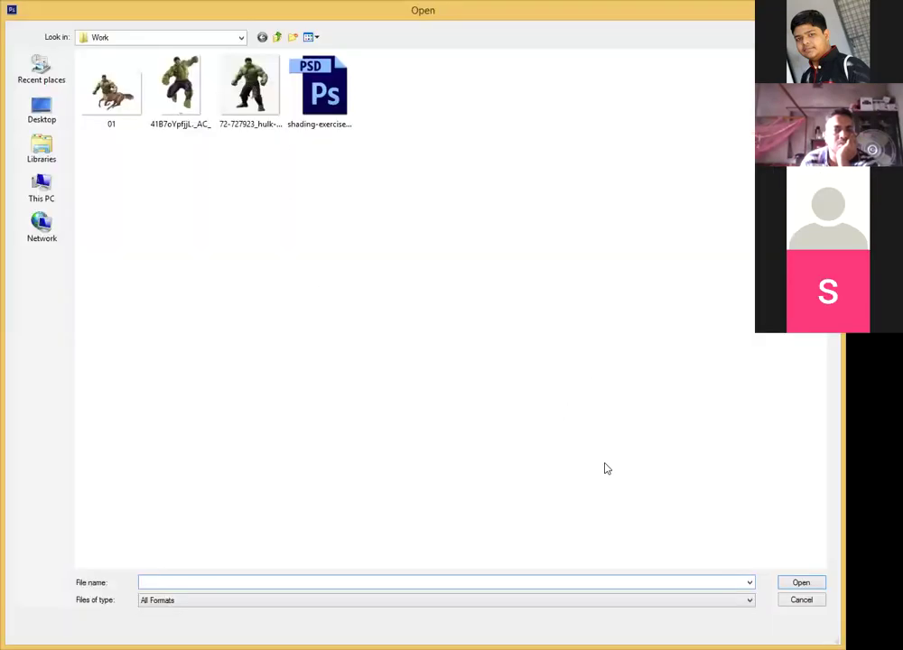
pyautogui.hotkey('alt', 'Up')
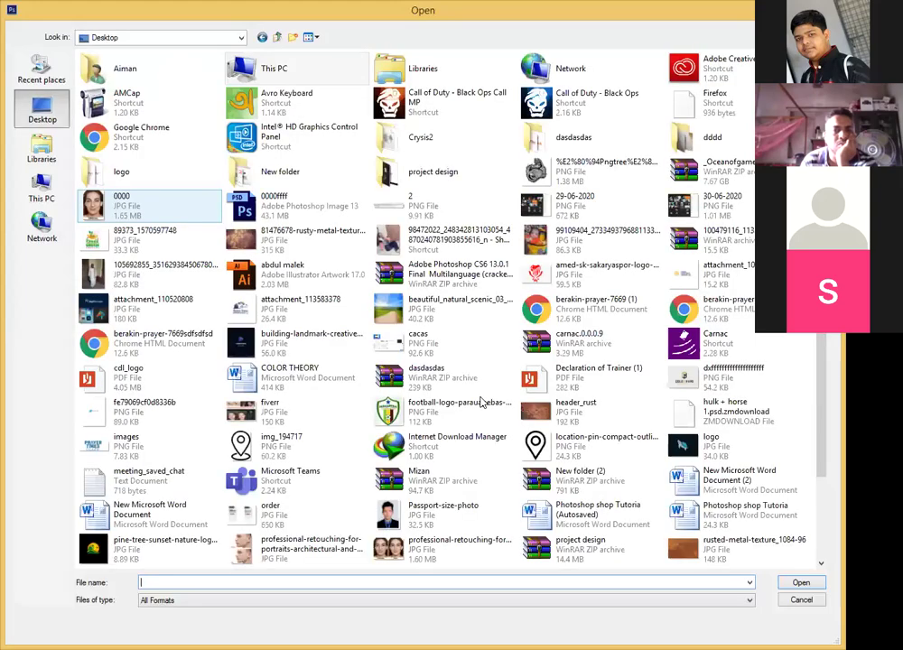
pyautogui.scroll(-5, 485, 388)
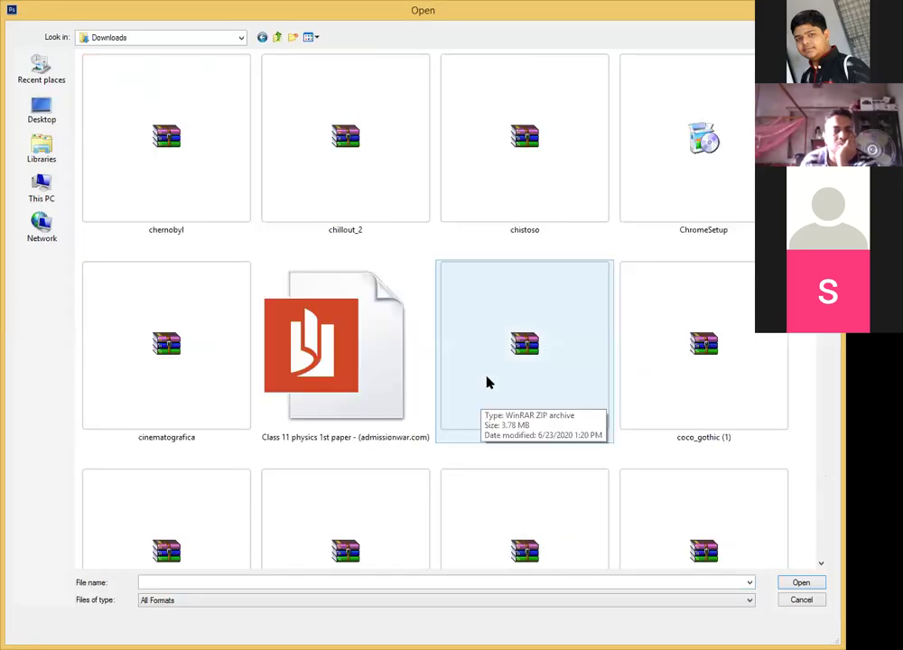
pyautogui.scroll(5, 434, 551)
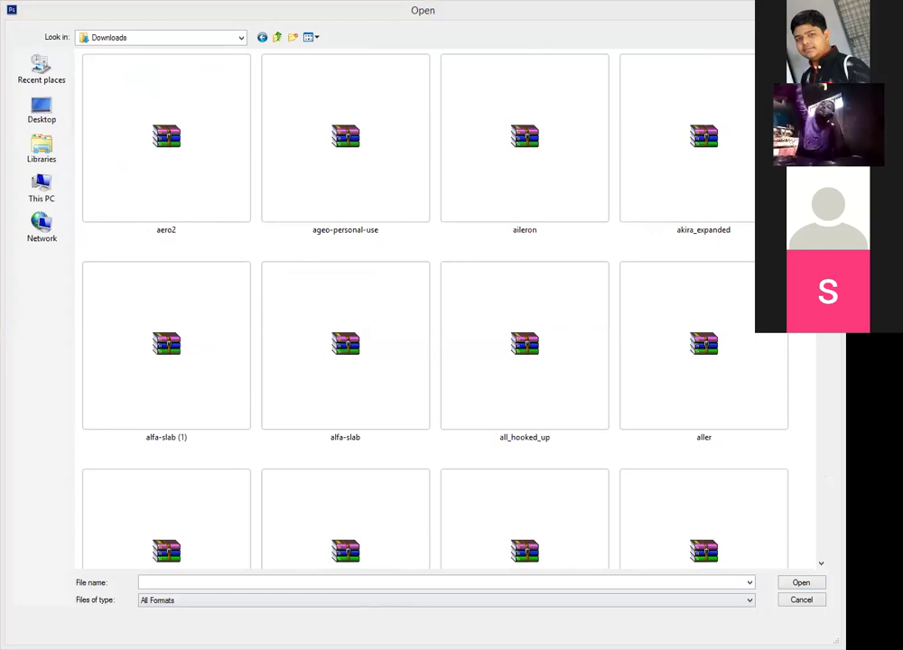
pyautogui.scroll(-10, 434, 307)
pyautogui.scroll(10, 433, 307)
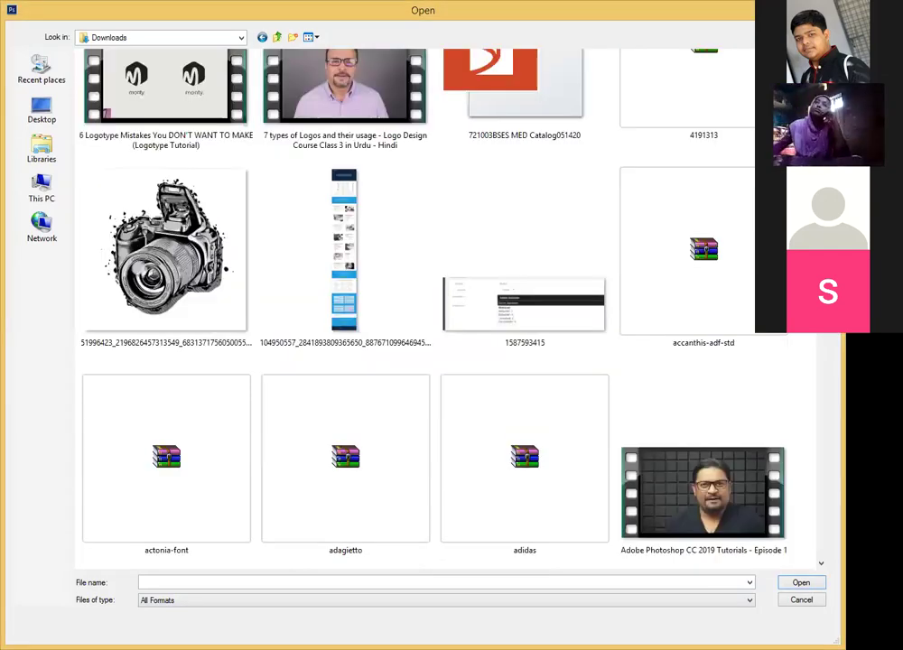
pyautogui.scroll(-3, 434, 307)
pyautogui.scroll(-12, 433, 307)
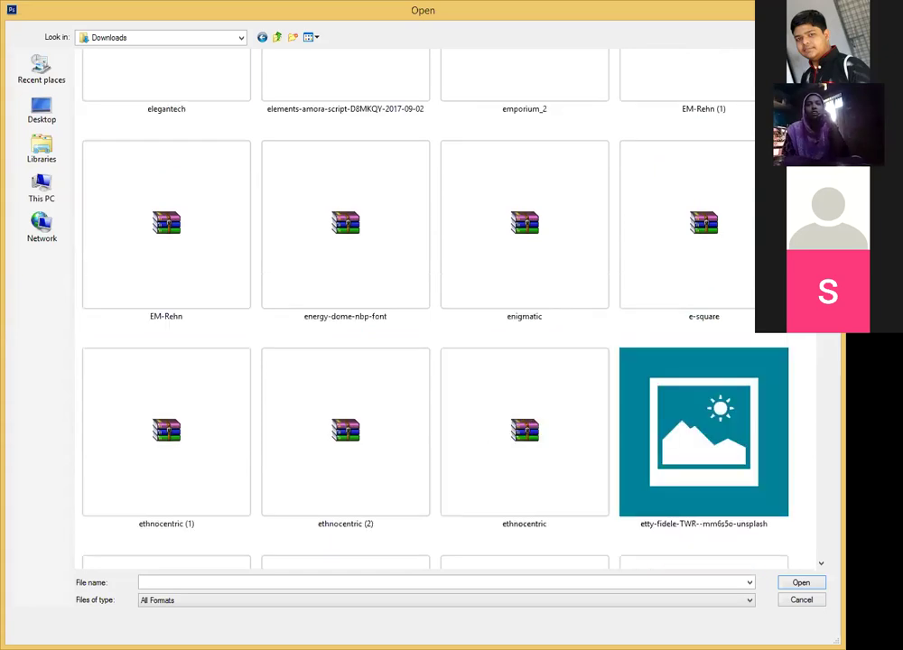
pyautogui.scroll(-5, 826, 538)
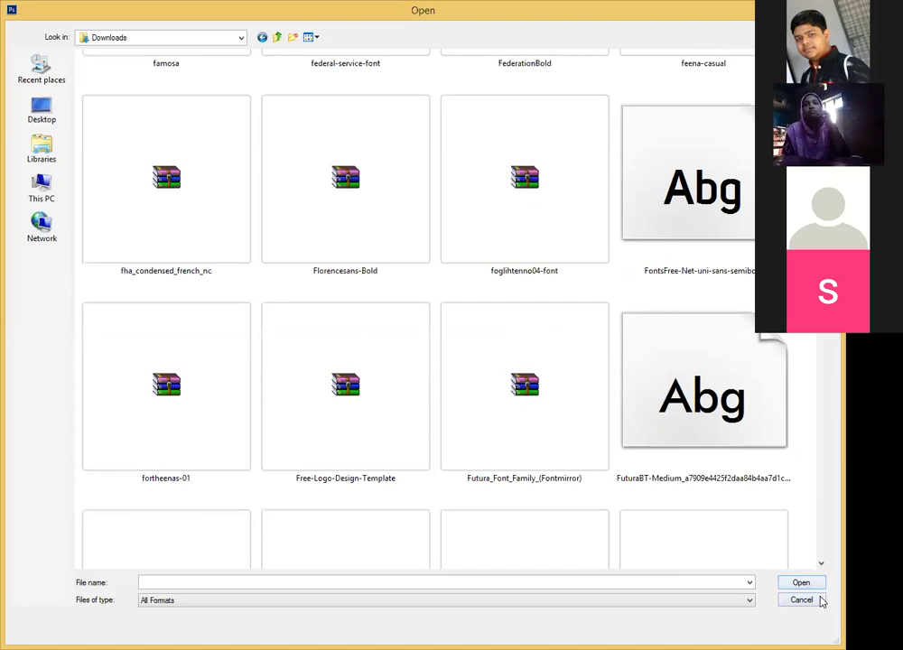
pyautogui.click(801, 599)
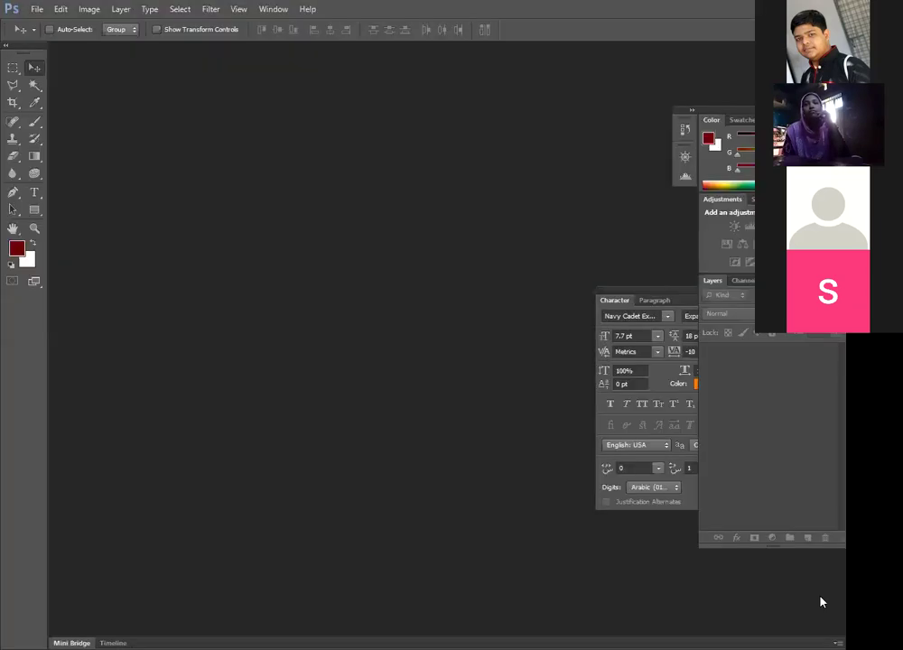